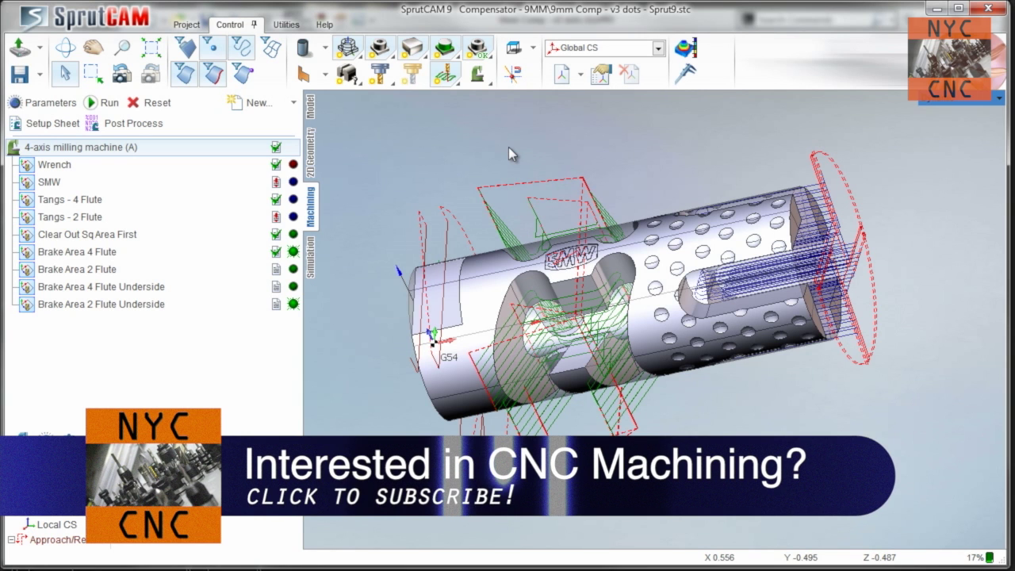
# - Examine the compensator model and its displayed toolpaths from several angles
pyautogui.moveTo(502, 187); pyautogui.dragTo(477, 162, button='middle')
pyautogui.moveTo(466, 169); pyautogui.dragTo(573, 192, button='right')
pyautogui.scroll(-2, 507, 201)
pyautogui.moveTo(573, 195); pyautogui.dragTo(550, 197, button='middle')
pyautogui.scroll(1, 533, 203)
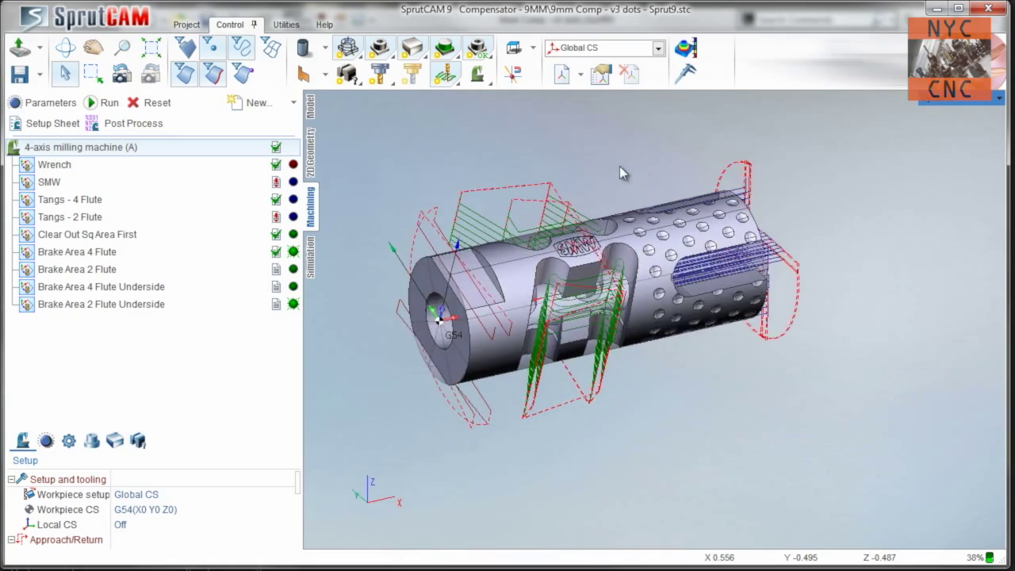
pyautogui.moveTo(649, 198); pyautogui.dragTo(596, 180, button='middle')
pyautogui.scroll(2, 632, 193)
pyautogui.scroll(-1, 595, 180)
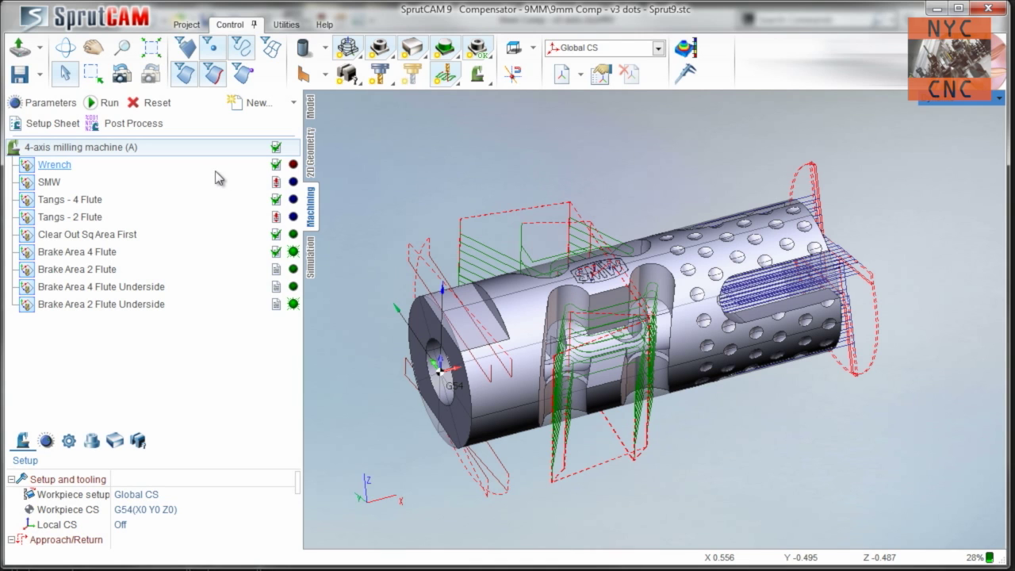
# - Review the operations one by one, including Wrench, SMW, Tangs - 2 Flute and the Brake Area operations, to see their toolpaths on the part
pyautogui.click(184, 166)
pyautogui.click(130, 304)
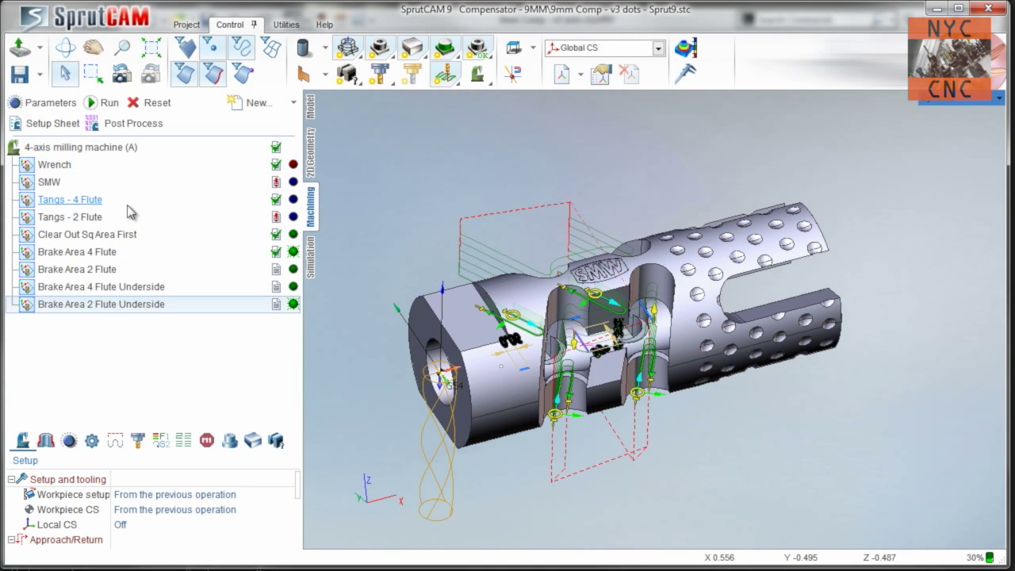
pyautogui.click(96, 181)
pyautogui.click(85, 217)
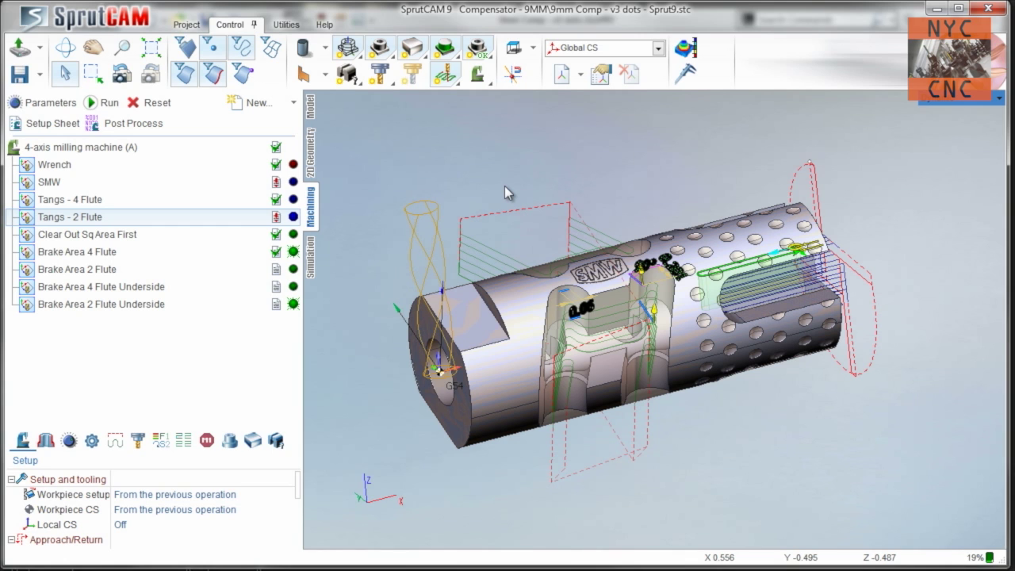
pyautogui.click(79, 251)
pyautogui.click(96, 270)
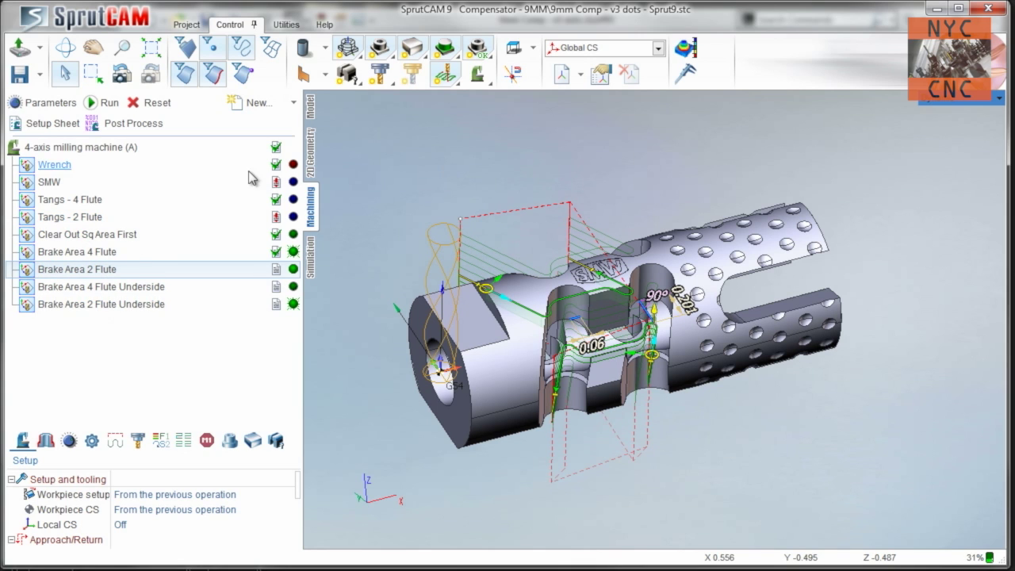
# - Examine the Wrench operation's job assignment and its toolpath around the wrench flats
pyautogui.click(191, 148)
pyautogui.click(178, 163)
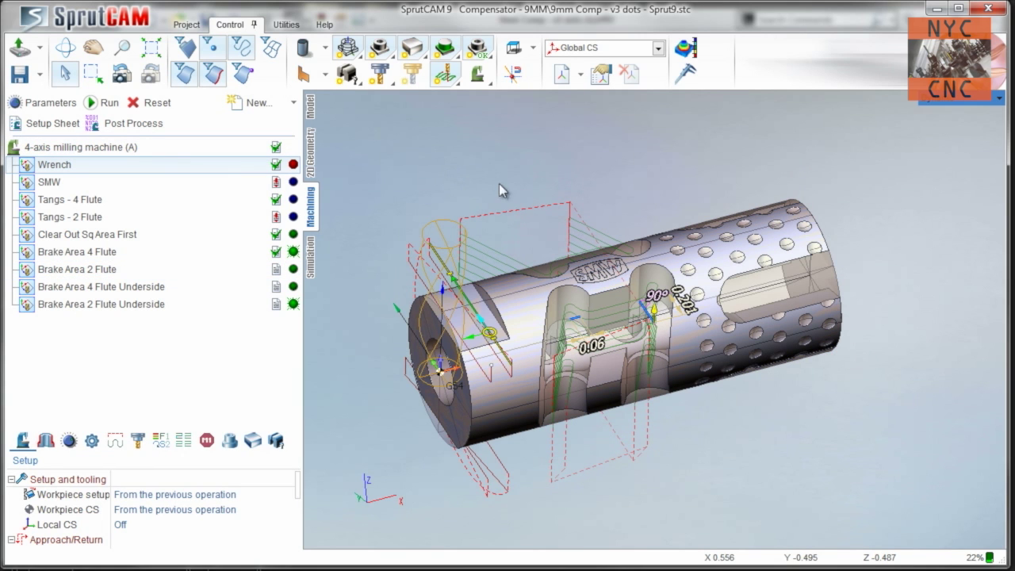
pyautogui.click(45, 440)
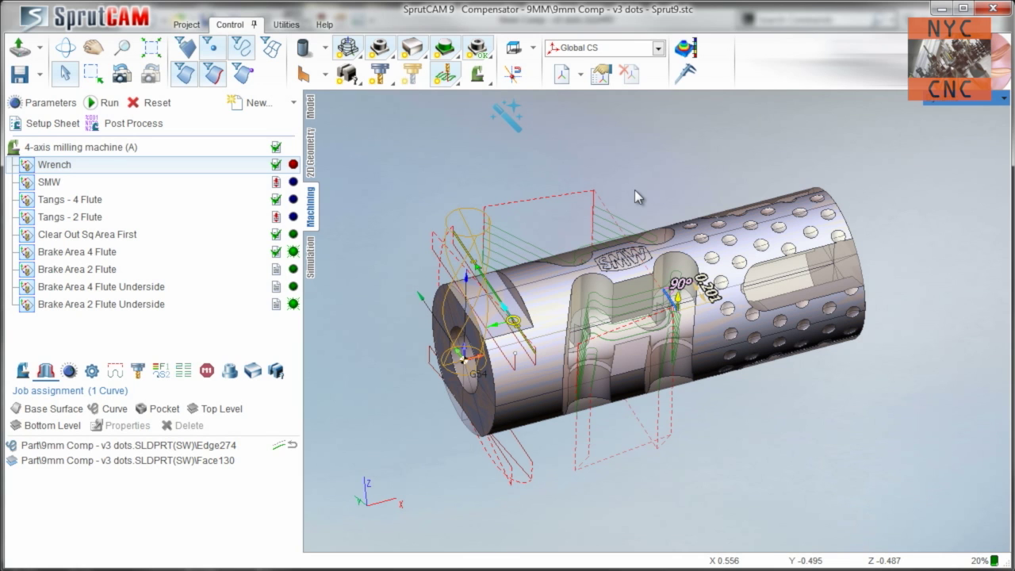
pyautogui.moveTo(524, 229); pyautogui.dragTo(517, 211, button='middle')
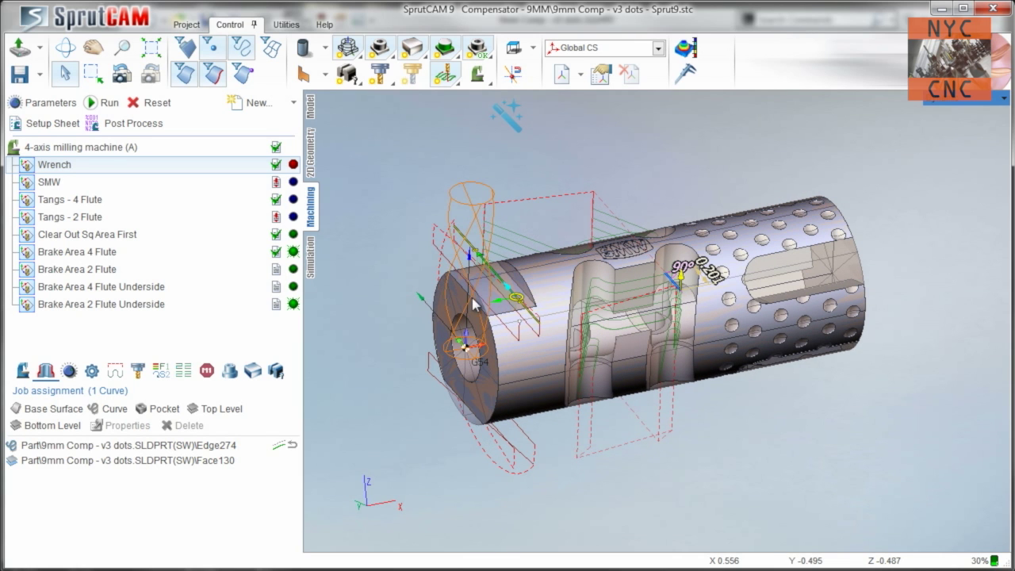
pyautogui.moveTo(460, 231); pyautogui.dragTo(472, 236, button='middle')
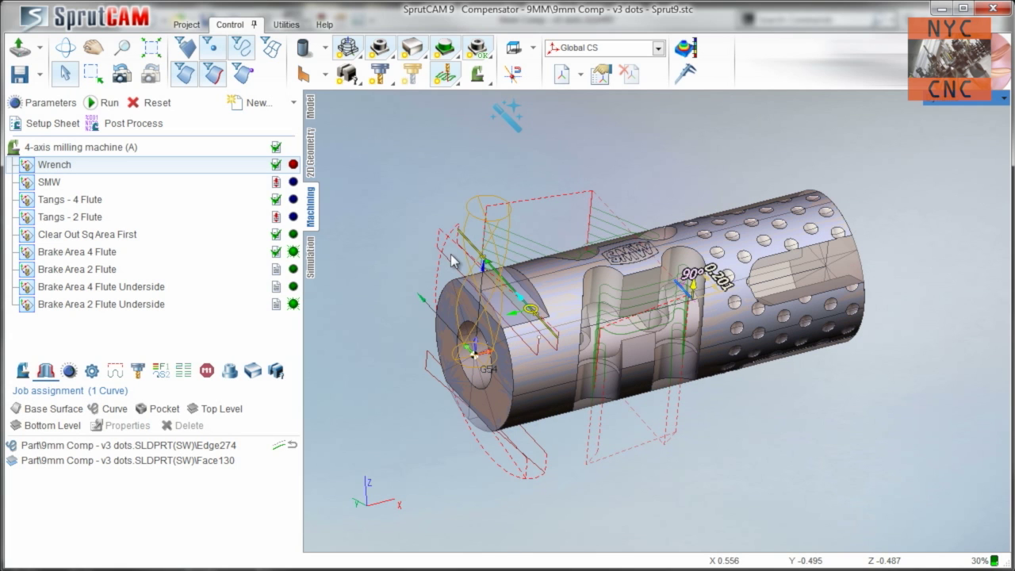
pyautogui.moveTo(456, 261); pyautogui.dragTo(478, 302, button='right')
pyautogui.scroll(2, 478, 302)
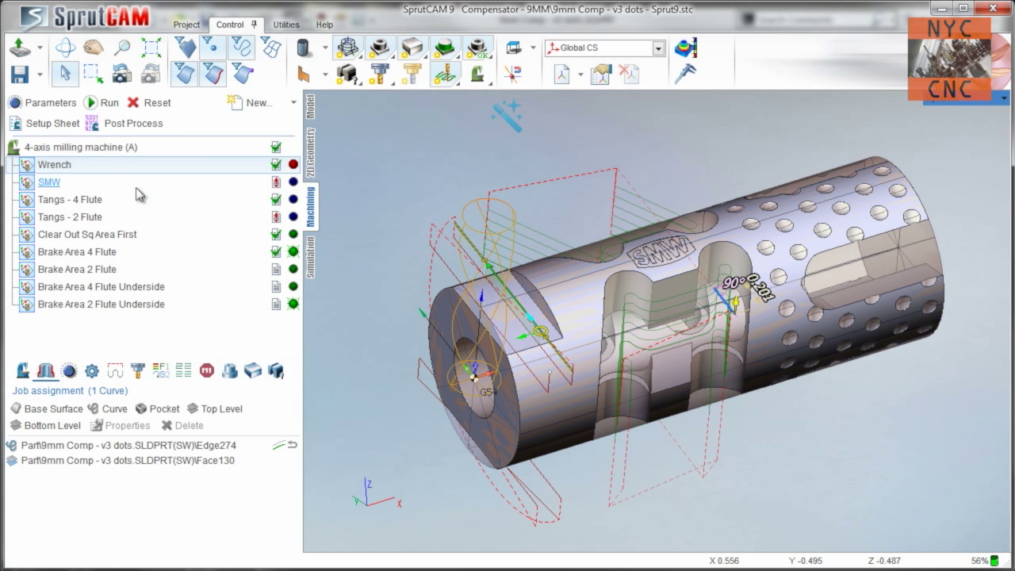
# - Review the toolpath multiplication settings in the Wrench operation's transformation parameters and dismiss them without saving
pyautogui.doubleClick(99, 165)
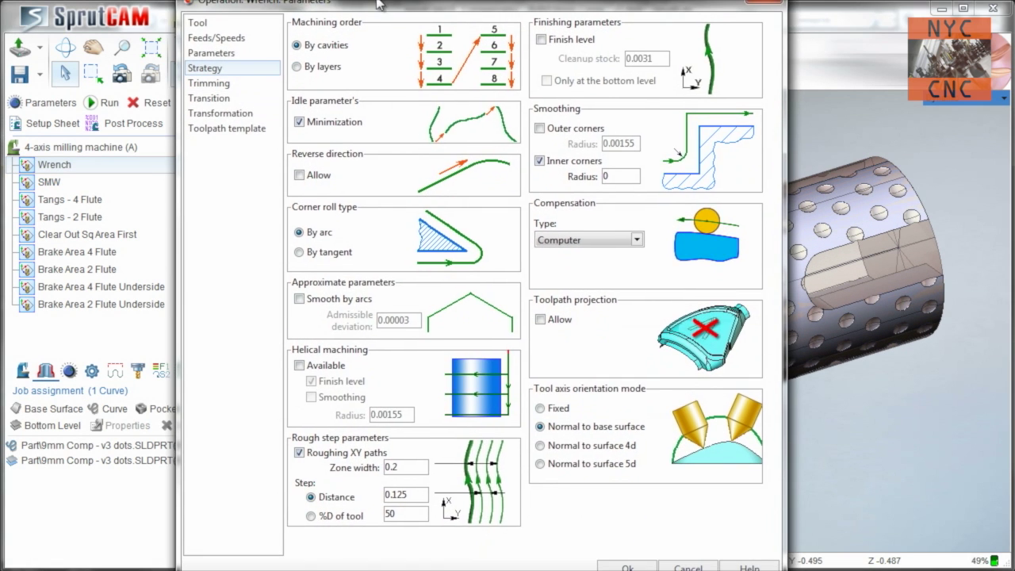
pyautogui.click(217, 114)
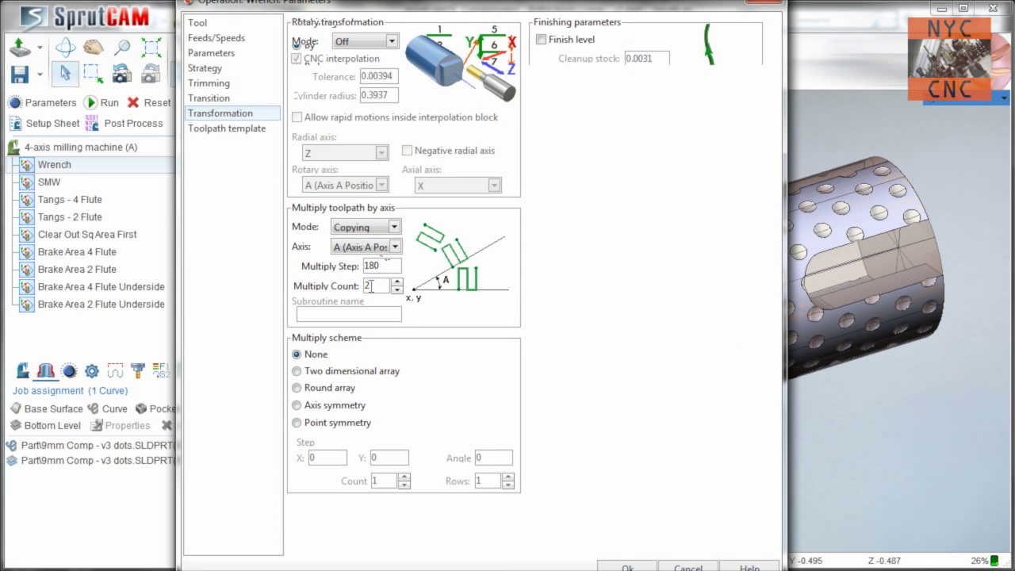
pyautogui.click(688, 566)
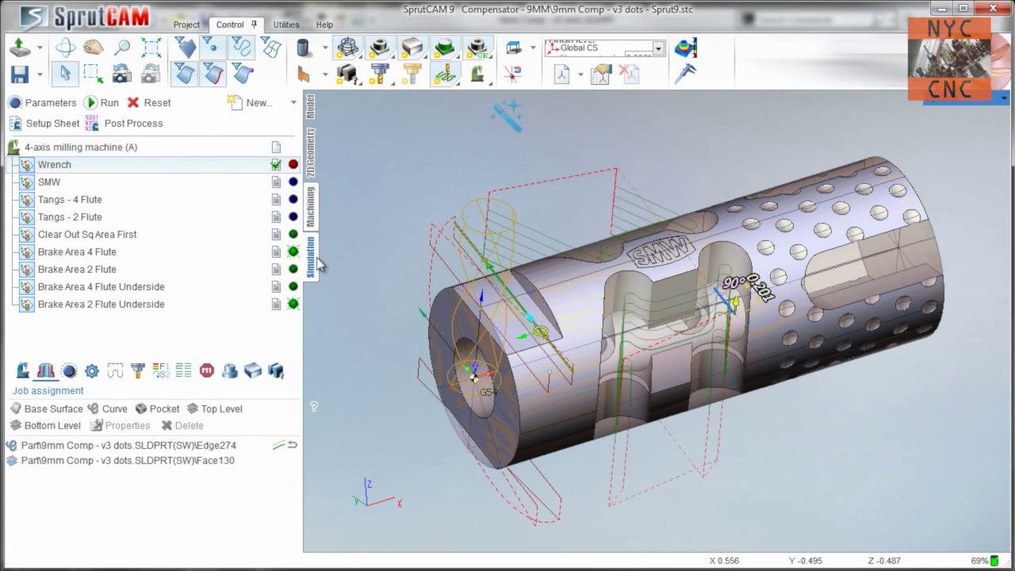
# - Clear the simulated machining result, simulate the Wrench operation, and return to the machining setup
pyautogui.click(306, 255)
pyautogui.click(141, 174)
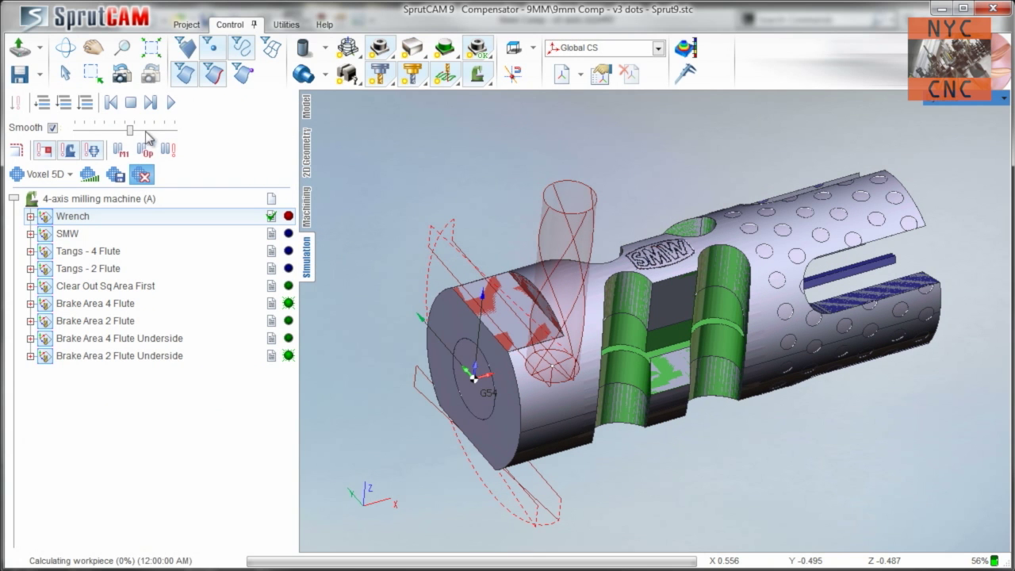
pyautogui.click(167, 103)
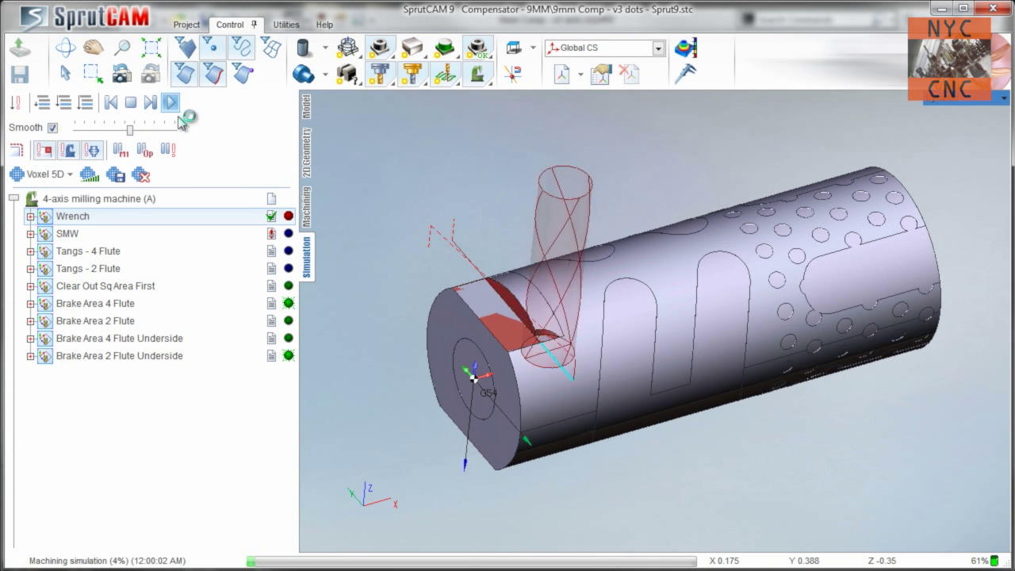
pyautogui.click(306, 207)
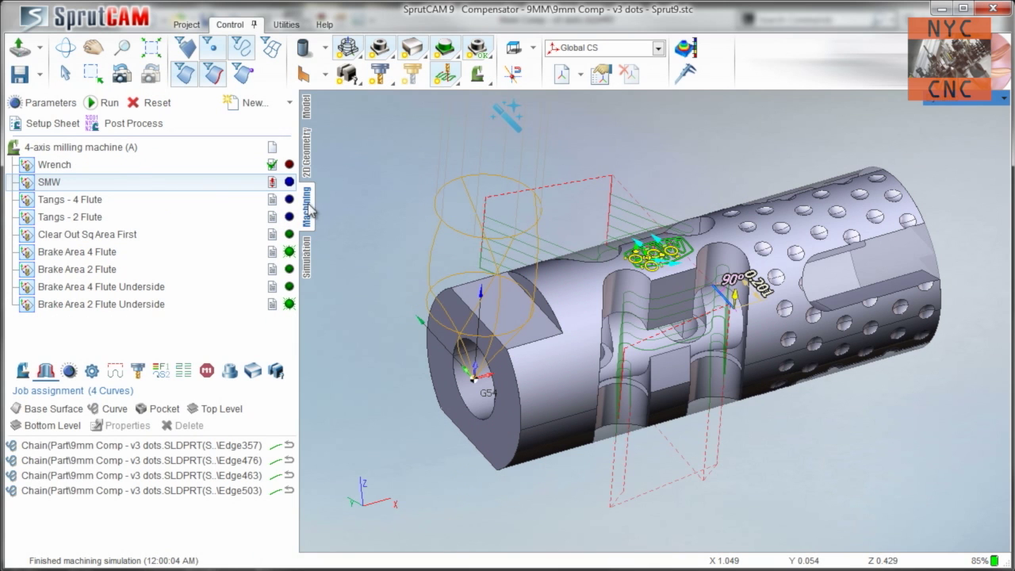
# - Select the SMW operation, examine its logo toolpath up close, and check which finishing operation types are available
pyautogui.click(83, 188)
pyautogui.scroll(5, 547, 238)
pyautogui.rightClick(569, 253)
pyautogui.click(62, 183)
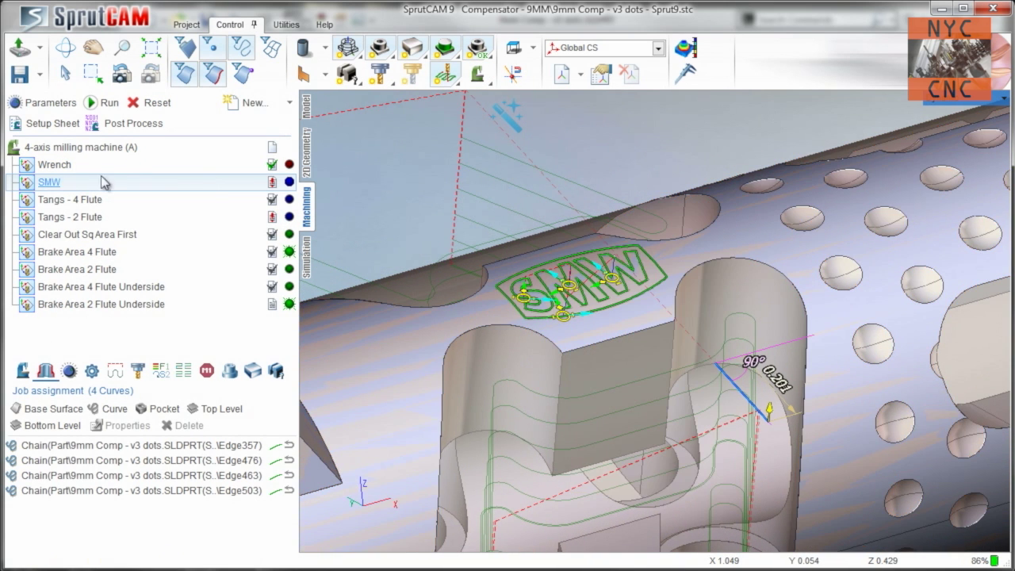
pyautogui.click(290, 103)
pyautogui.moveTo(309, 146)
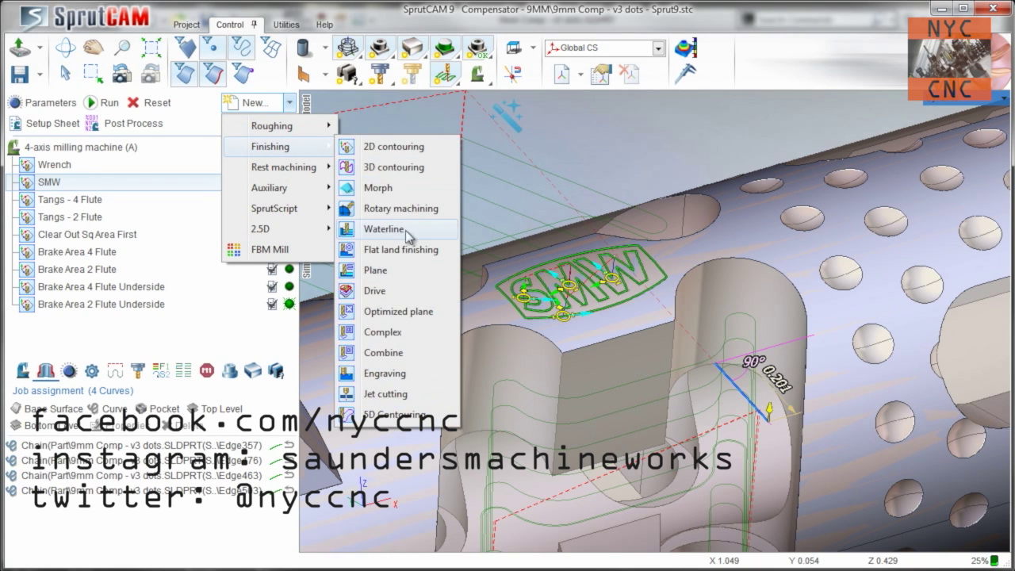
pyautogui.click(521, 149)
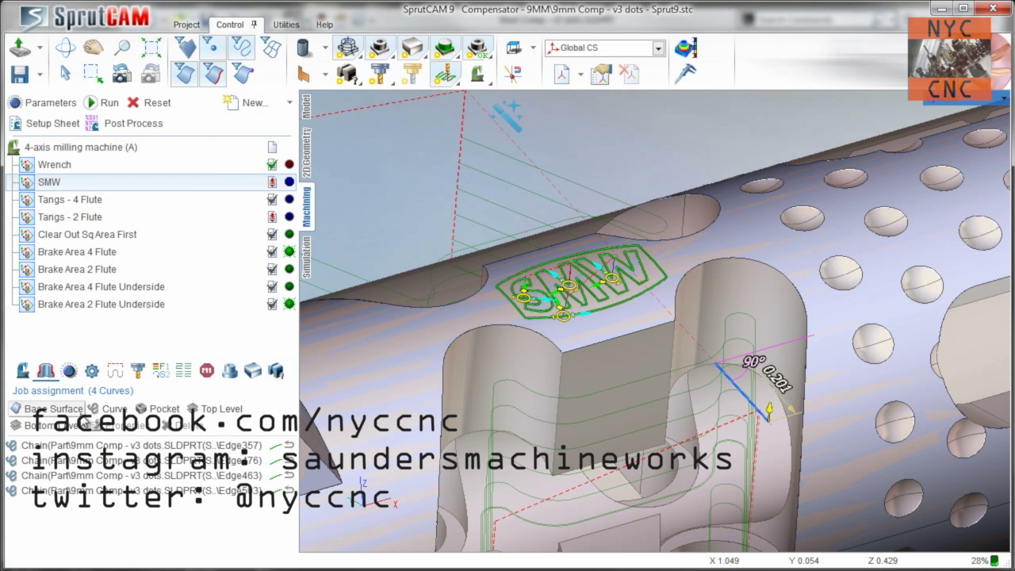
# - Inspect the SMW operation's cylindrical base surface parameters and check its engraving in the simulation
pyautogui.click(79, 407)
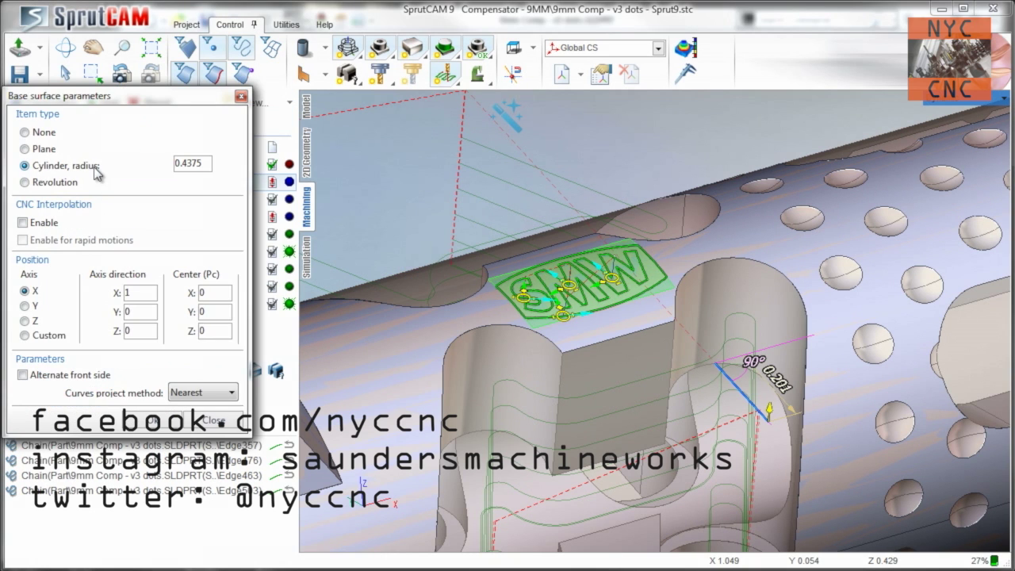
pyautogui.moveTo(204, 163); pyautogui.dragTo(174, 162)
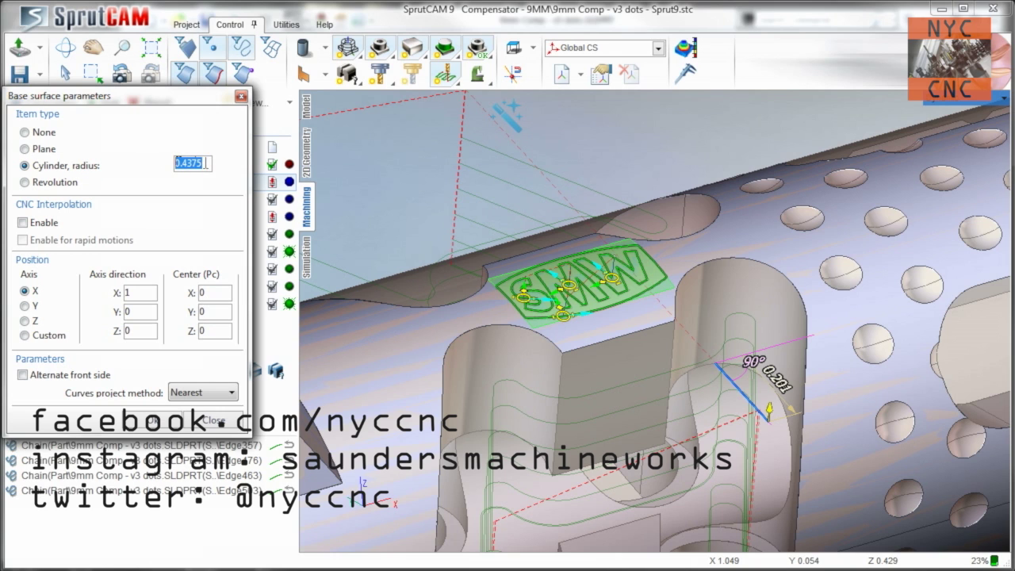
pyautogui.click(213, 421)
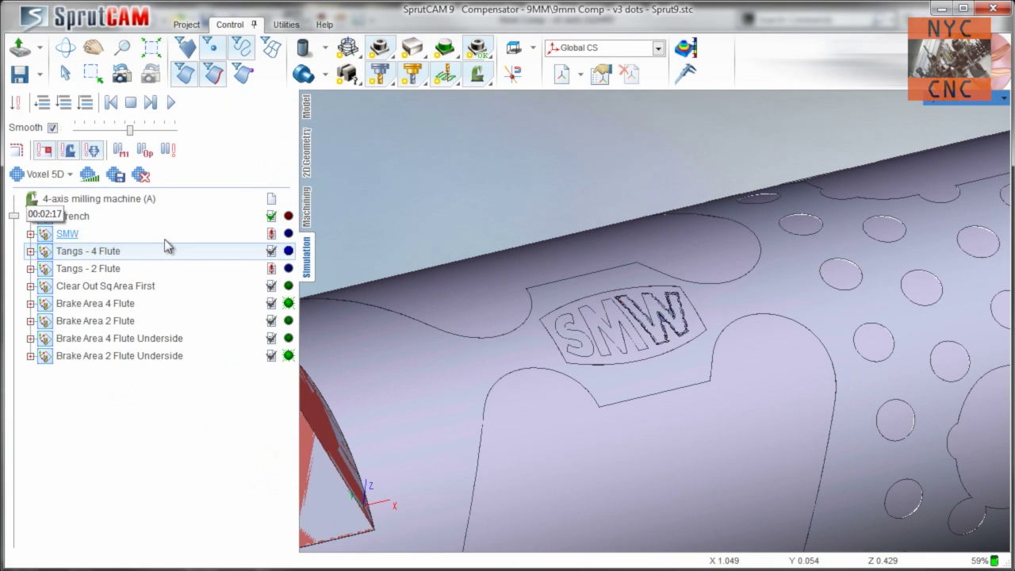
pyautogui.click(165, 241)
pyautogui.click(306, 207)
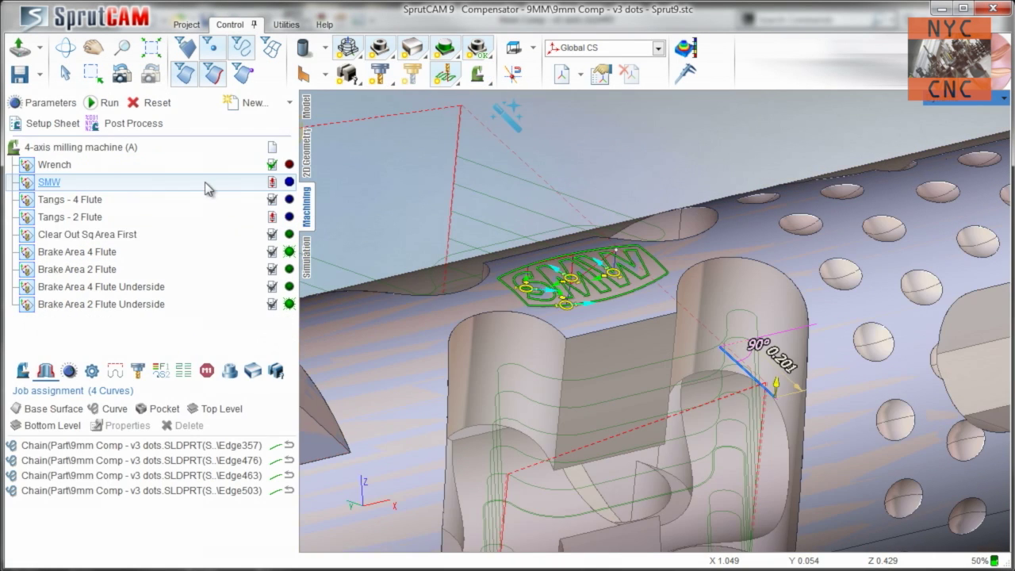
# - Set the SMW operation's engraver tool to a diameter of 0.25 and a length of 0.5 inch
pyautogui.click(203, 176)
pyautogui.doubleClick(202, 182)
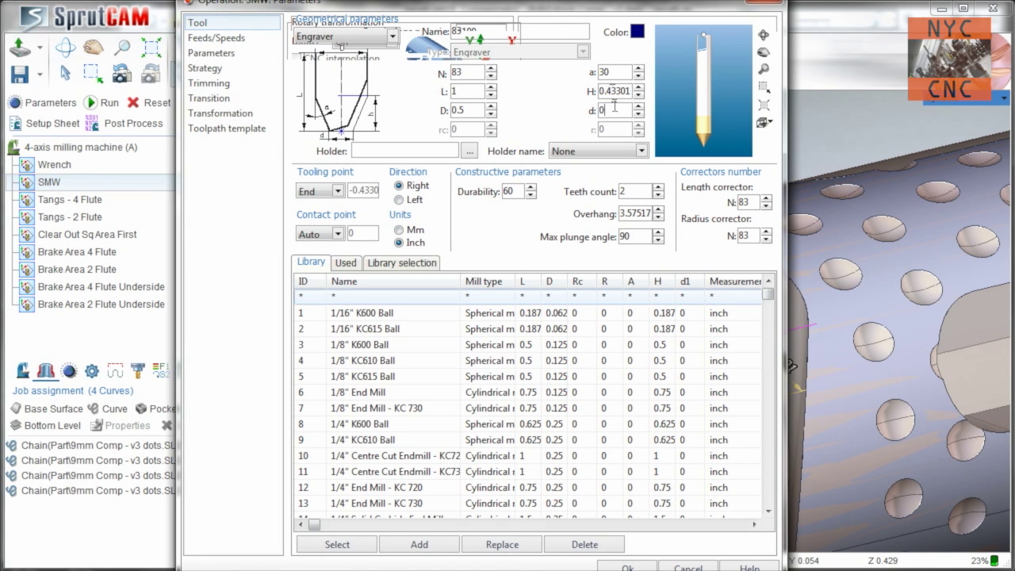
pyautogui.moveTo(466, 110); pyautogui.dragTo(462, 110)
pyautogui.write('25')
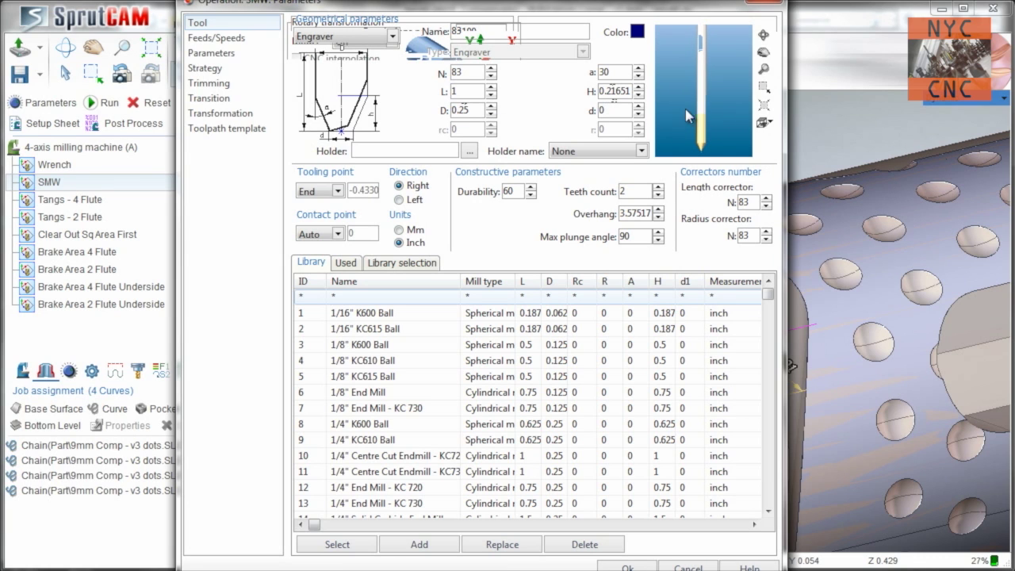
pyautogui.moveTo(458, 91); pyautogui.dragTo(435, 93)
pyautogui.write('.5')
pyautogui.scroll(3, 695, 107)
pyautogui.moveTo(693, 106)
pyautogui.mouseDown(button='middle')
pyautogui.moveTo(671, 87)
pyautogui.moveTo(701, 111)
pyautogui.mouseUp(button='middle')
pyautogui.click(626, 567)
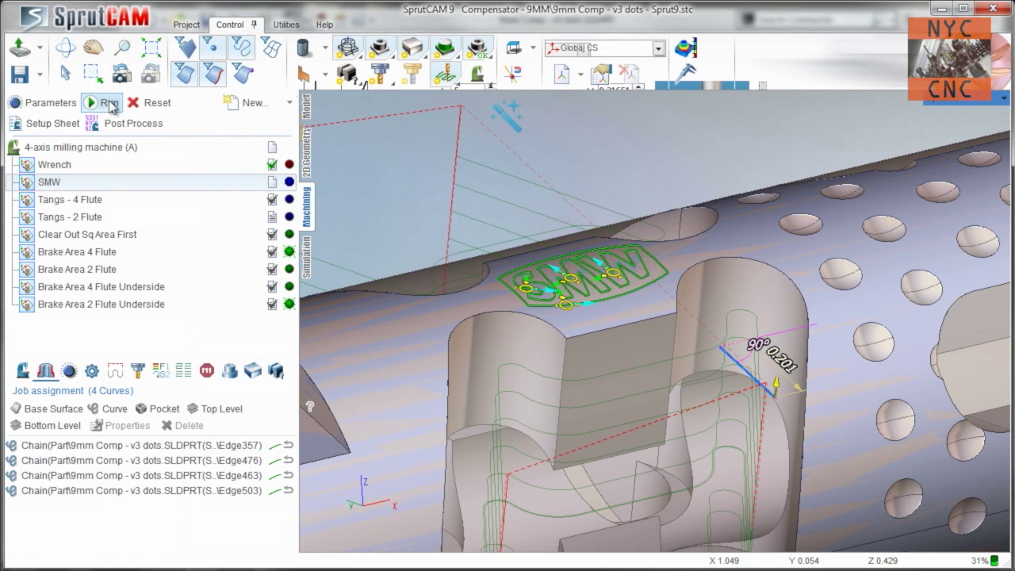
# - Calculate the SMW toolpath, simulate the logo engraving, and return to the machining setup
pyautogui.click(106, 102)
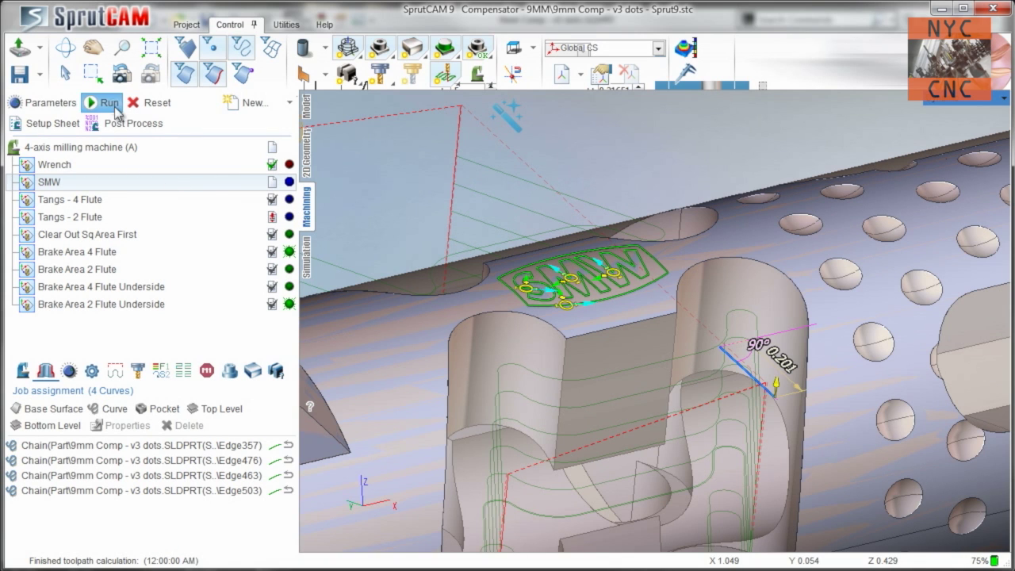
pyautogui.click(111, 105)
pyautogui.click(307, 256)
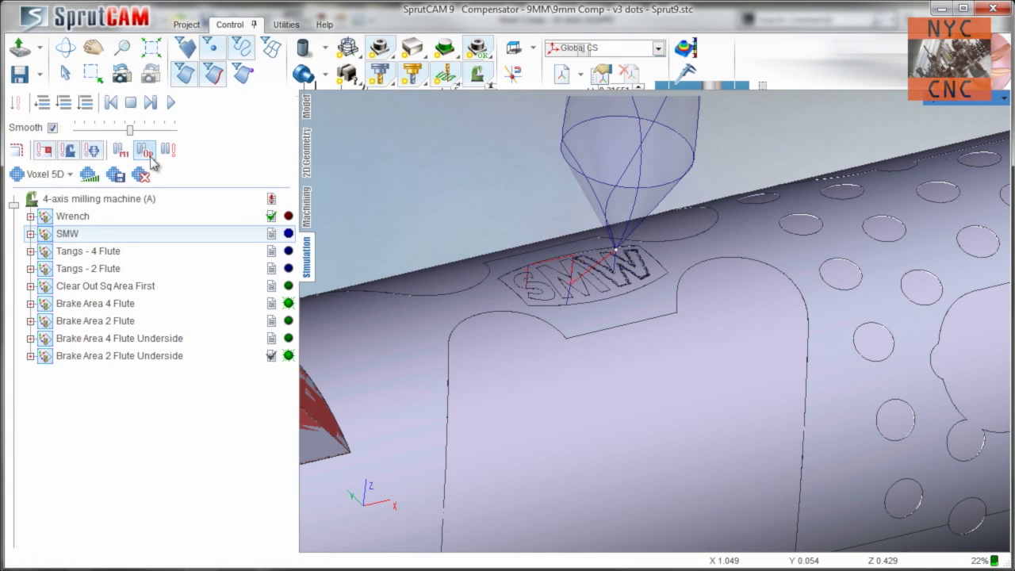
pyautogui.click(171, 103)
pyautogui.scroll(3, 513, 202)
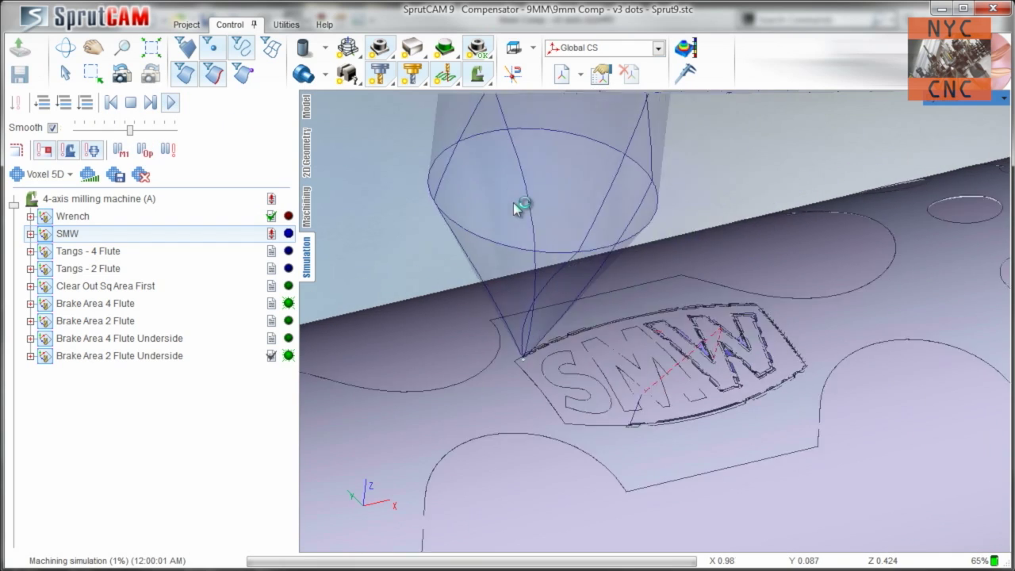
pyautogui.scroll(2, 513, 202)
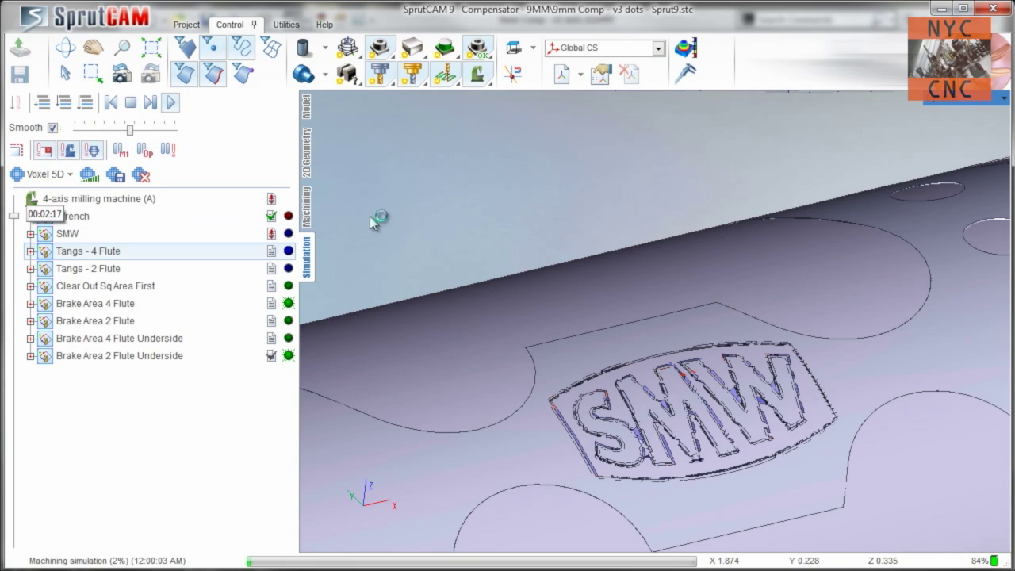
pyautogui.click(306, 208)
# - Review the level and depth-of-cut parameters of the SMW operation and dismiss them without saving
pyautogui.doubleClick(94, 207)
pyautogui.click(764, 5)
pyautogui.click(64, 187)
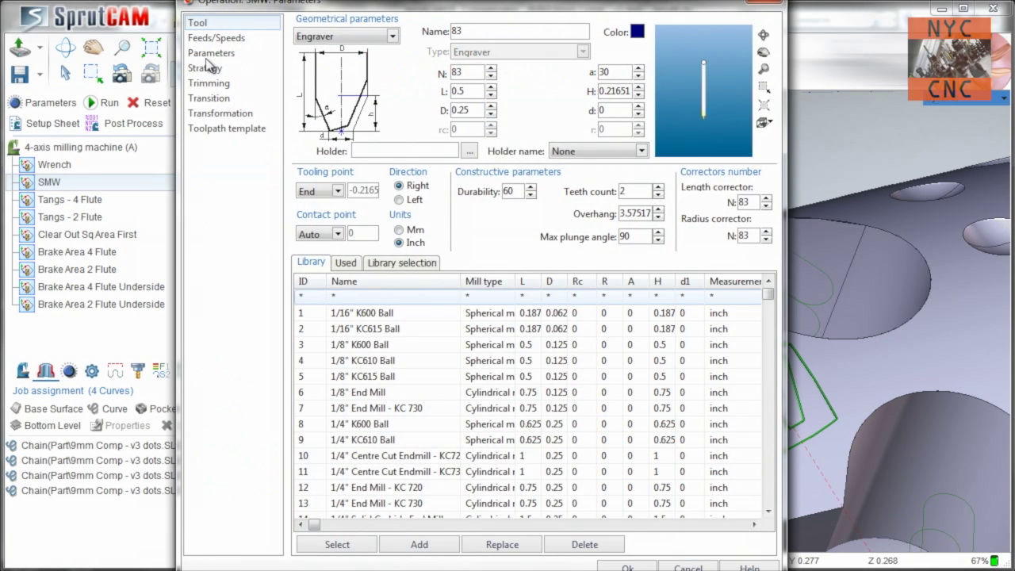
pyautogui.click(206, 59)
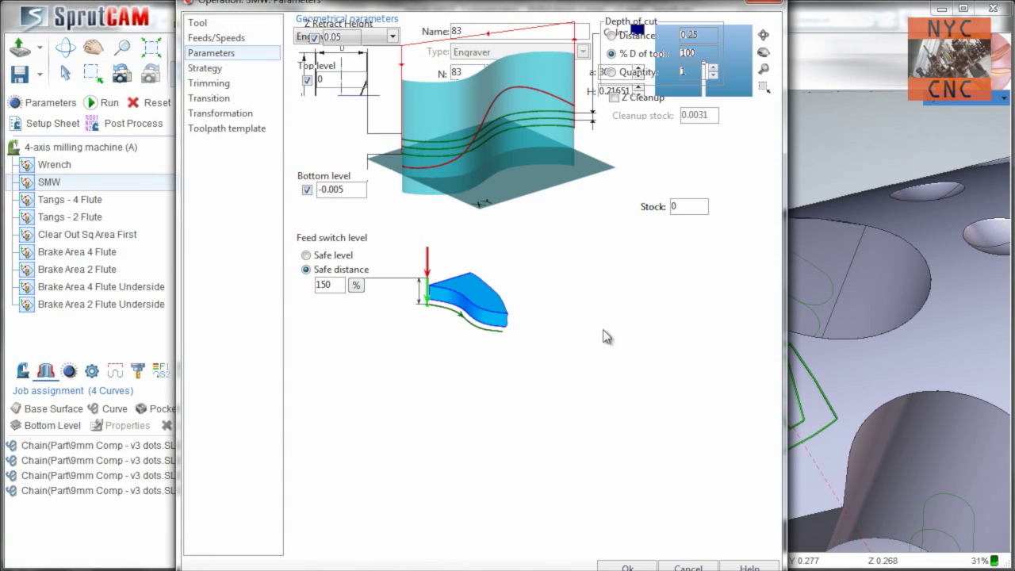
pyautogui.click(678, 564)
# - Select the Tangs - 4 Flute operation and examine its slot toolpaths, finishing in the Front view
pyautogui.click(60, 203)
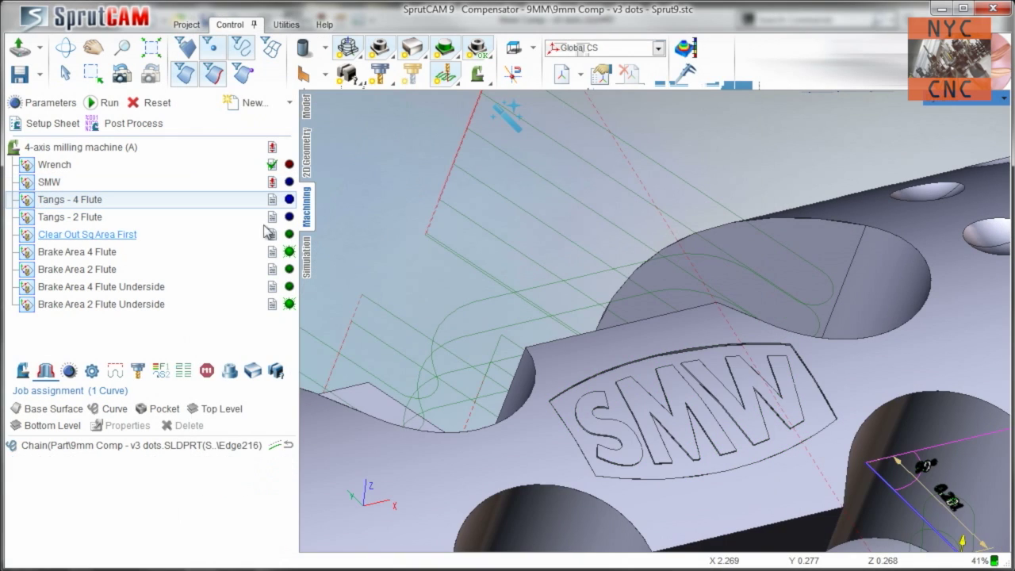
pyautogui.scroll(-3, 819, 176)
pyautogui.moveTo(829, 198); pyautogui.dragTo(601, 236, button='middle')
pyautogui.scroll(-2, 713, 207)
pyautogui.moveTo(861, 210); pyautogui.dragTo(434, 265, button='middle')
pyautogui.moveTo(581, 215); pyautogui.dragTo(568, 188, button='right')
pyautogui.moveTo(713, 262); pyautogui.dragTo(669, 177, button='right')
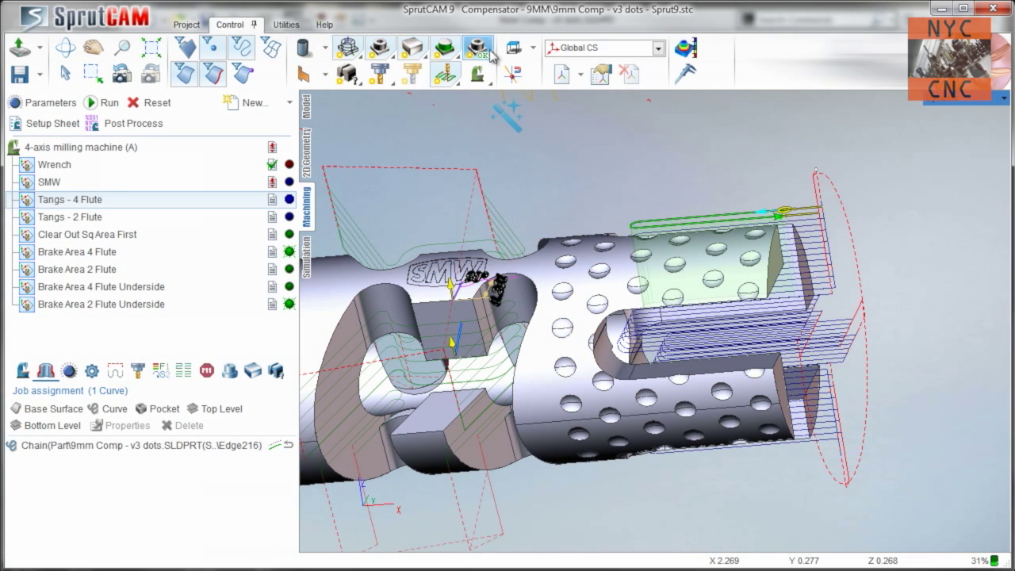
pyautogui.click(515, 49)
pyautogui.click(546, 105)
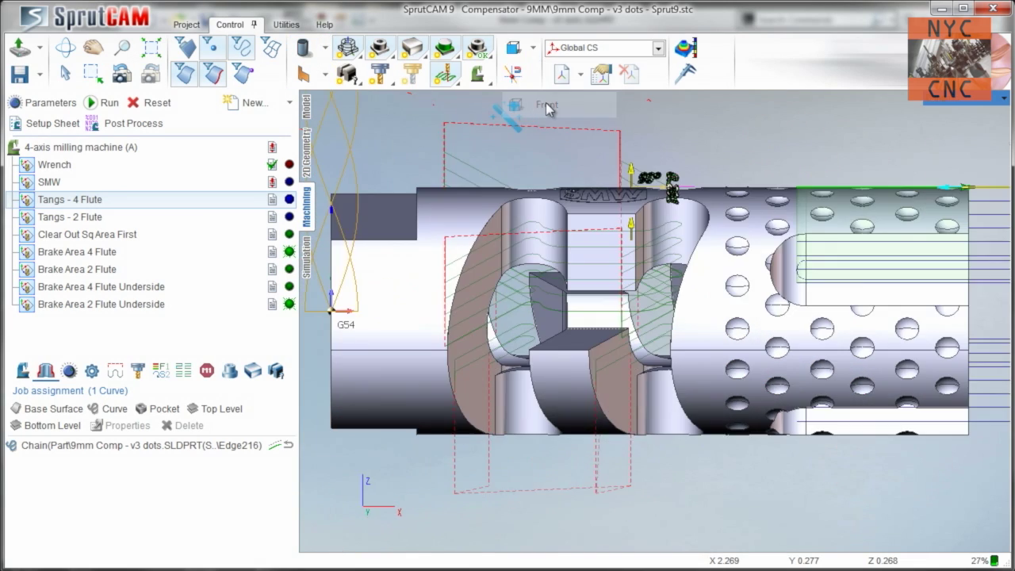
# - Examine the four tang slots end-on from the Right view and open the operation's setup and rotary axis settings
pyautogui.click(514, 49)
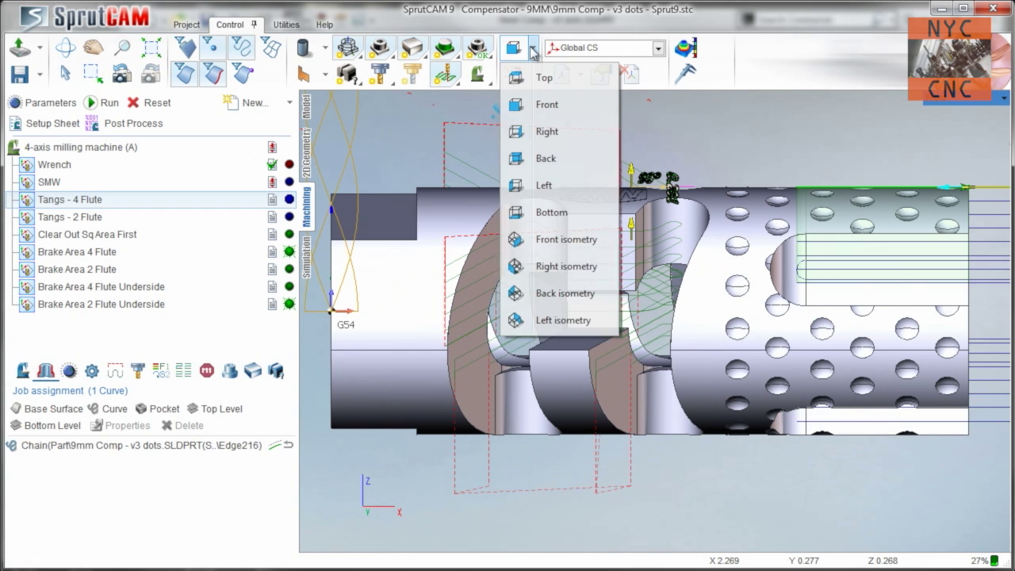
pyautogui.click(547, 132)
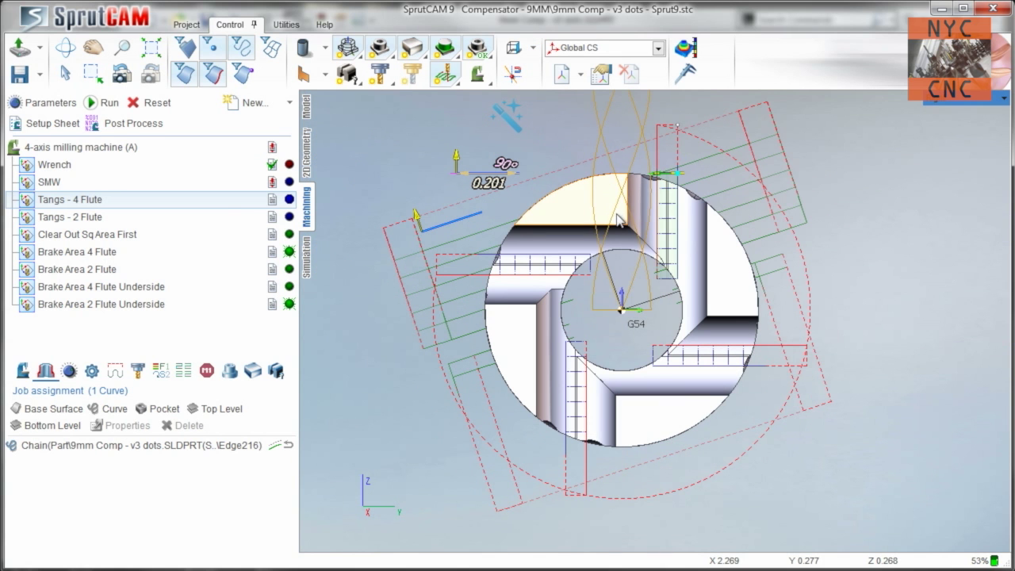
pyautogui.moveTo(618, 220); pyautogui.dragTo(606, 304, button='middle')
pyautogui.moveTo(606, 308); pyautogui.dragTo(701, 252, button='right')
pyautogui.moveTo(565, 303)
pyautogui.mouseDown(button='right')
pyautogui.moveTo(560, 283)
pyautogui.moveTo(575, 291)
pyautogui.moveTo(565, 299)
pyautogui.moveTo(556, 283)
pyautogui.moveTo(566, 284)
pyautogui.mouseUp(button='right')
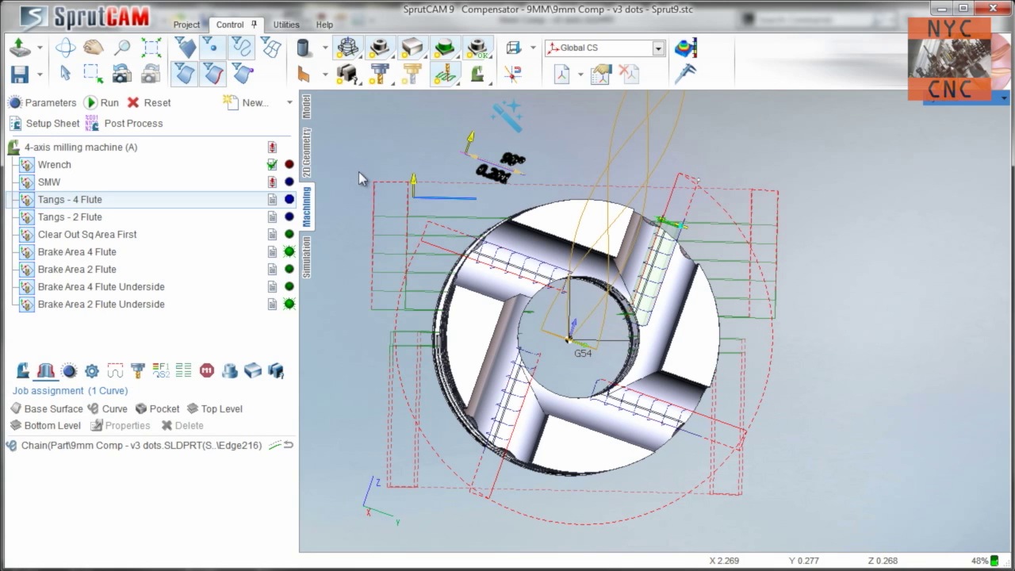
pyautogui.click(29, 373)
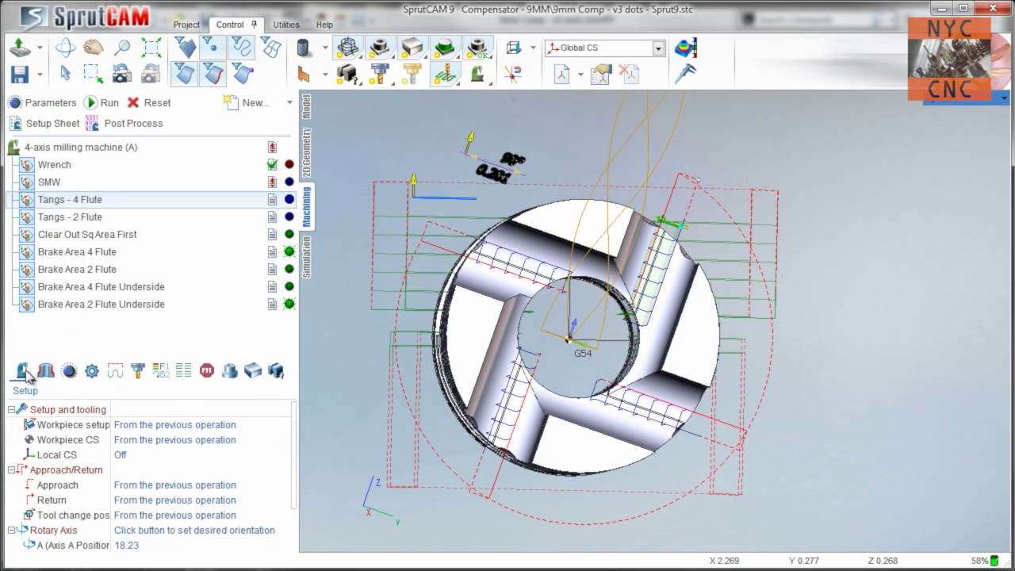
pyautogui.scroll(-1, 142, 533)
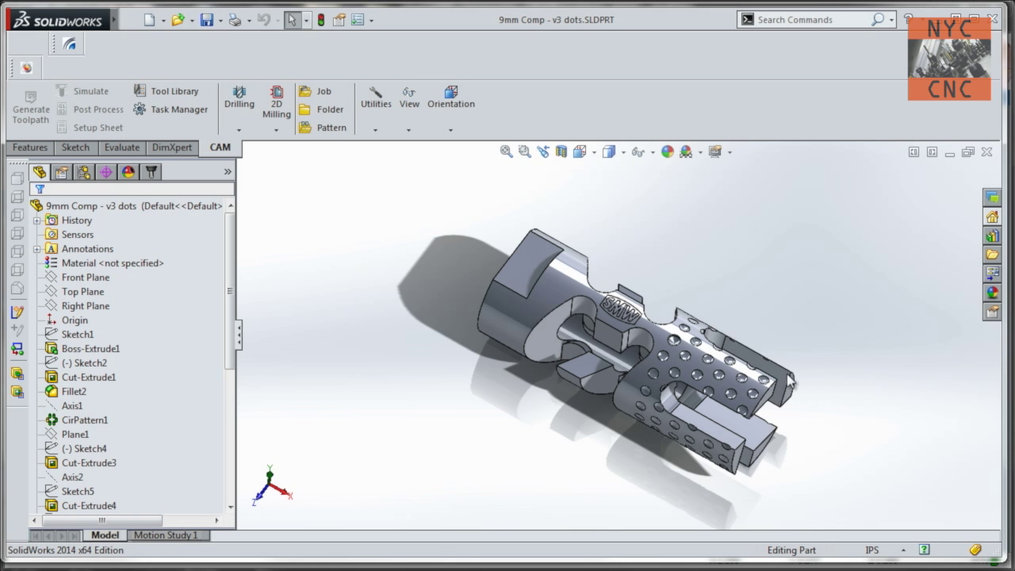
# - Switch to the SolidWorks part model and examine the tangs from the open end and from an angle
pyautogui.moveTo(788, 376); pyautogui.dragTo(769, 279, button='right')
pyautogui.press('space')
pyautogui.click(773, 387)
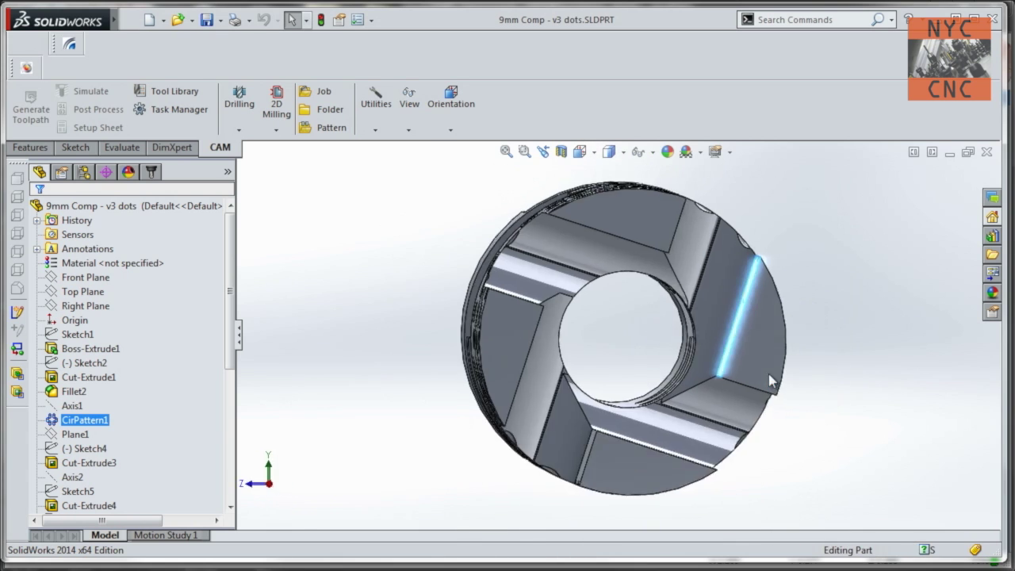
pyautogui.moveTo(747, 294); pyautogui.dragTo(796, 290, button='middle')
pyautogui.click(871, 293)
pyautogui.click(937, 222)
pyautogui.moveTo(937, 222); pyautogui.dragTo(793, 276, button='middle')
# - Select the flat face inside a tang slot, orient the view normal to it, and inspect the surrounding part
pyautogui.click(734, 343)
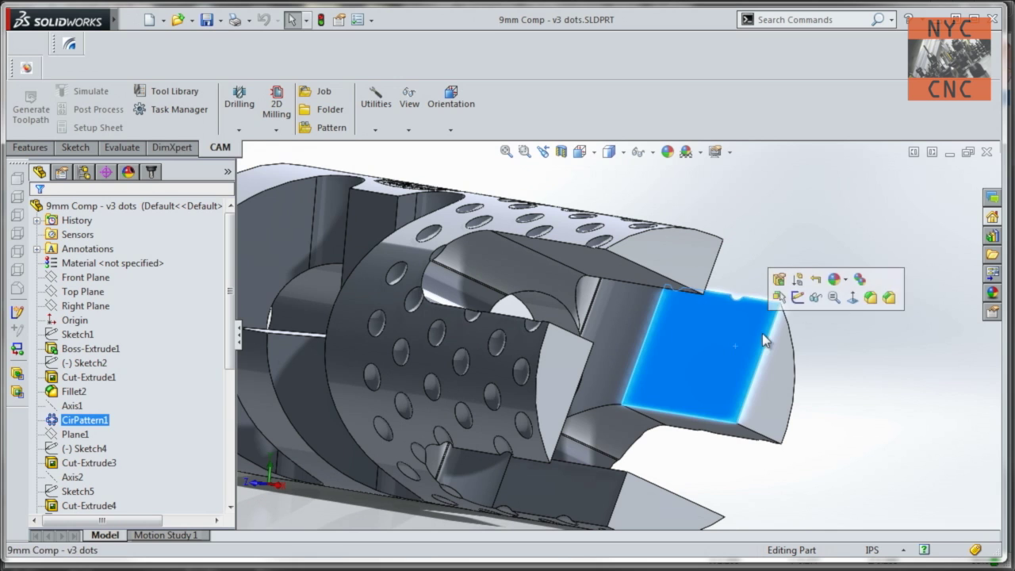
pyautogui.click(854, 299)
pyautogui.moveTo(789, 359); pyautogui.dragTo(725, 277, button='middle')
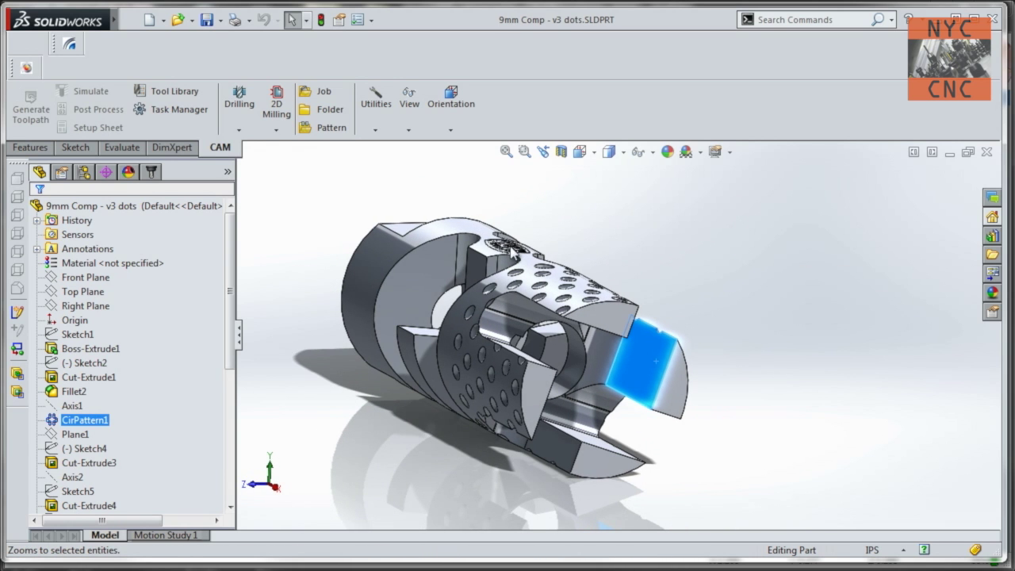
pyautogui.moveTo(513, 251); pyautogui.dragTo(449, 318, button='middle')
pyautogui.scroll(-5, 444, 327)
pyautogui.click(488, 333)
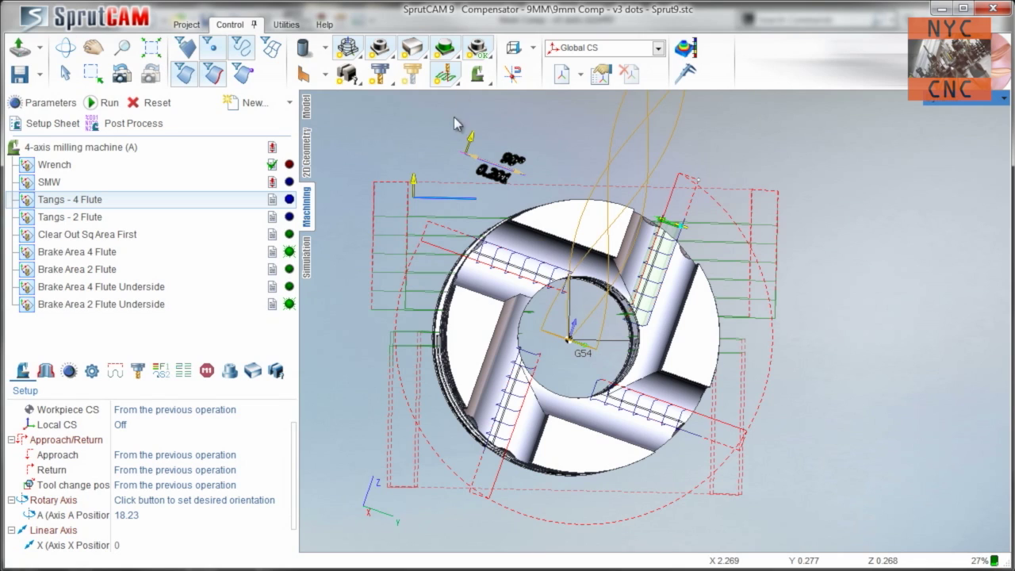
# - Return to SprutCAM, examine the Tangs - 4 Flute toolpaths from the Top view and at an angle, and compare the Tangs - 2 Flute paths
pyautogui.click(514, 48)
pyautogui.click(533, 48)
pyautogui.click(540, 78)
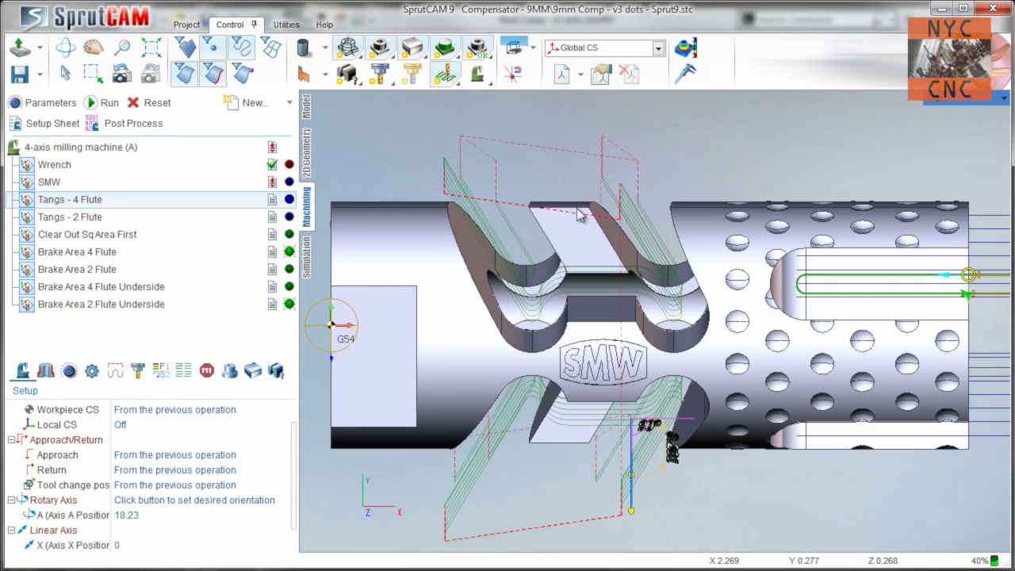
pyautogui.scroll(-3, 634, 241)
pyautogui.moveTo(634, 241); pyautogui.dragTo(444, 147, button='middle')
pyautogui.scroll(5, 560, 195)
pyautogui.moveTo(445, 155); pyautogui.dragTo(661, 252, button='right')
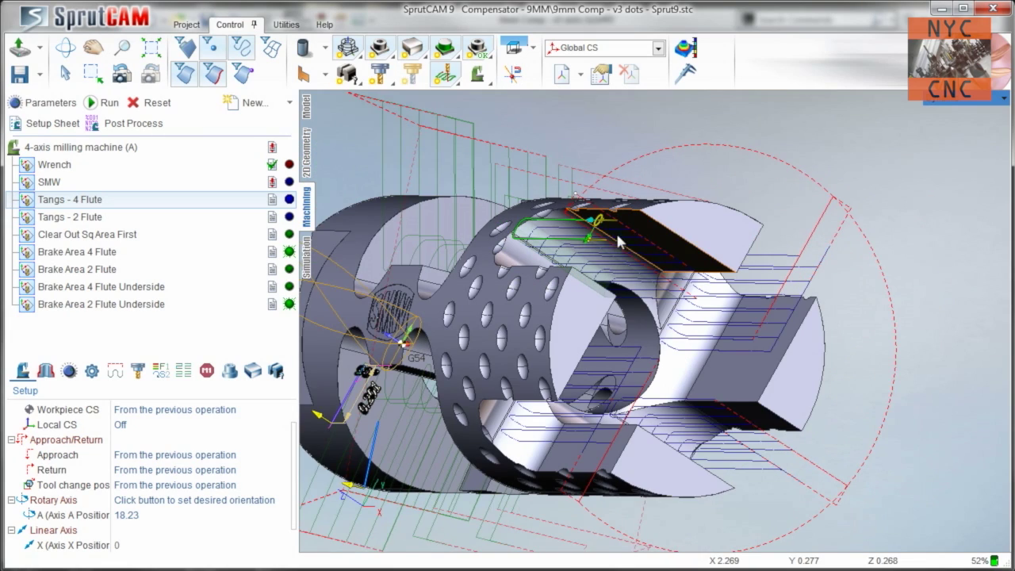
pyautogui.click(99, 216)
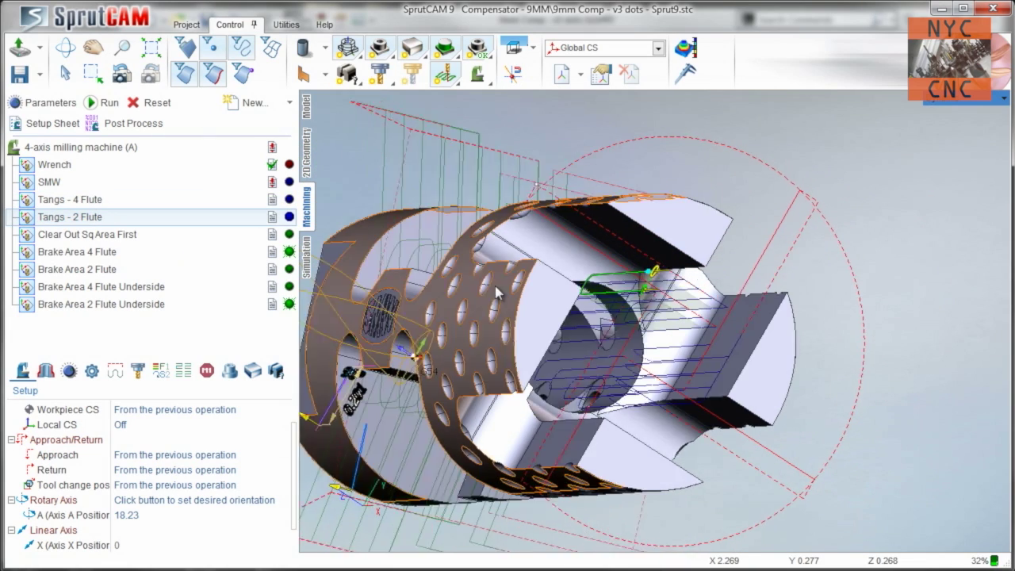
pyautogui.moveTo(492, 285); pyautogui.dragTo(396, 283, button='right')
# - Try a machining simulation with Tangs - 2 Flute selected, starting from cleared simulation results
pyautogui.click(306, 257)
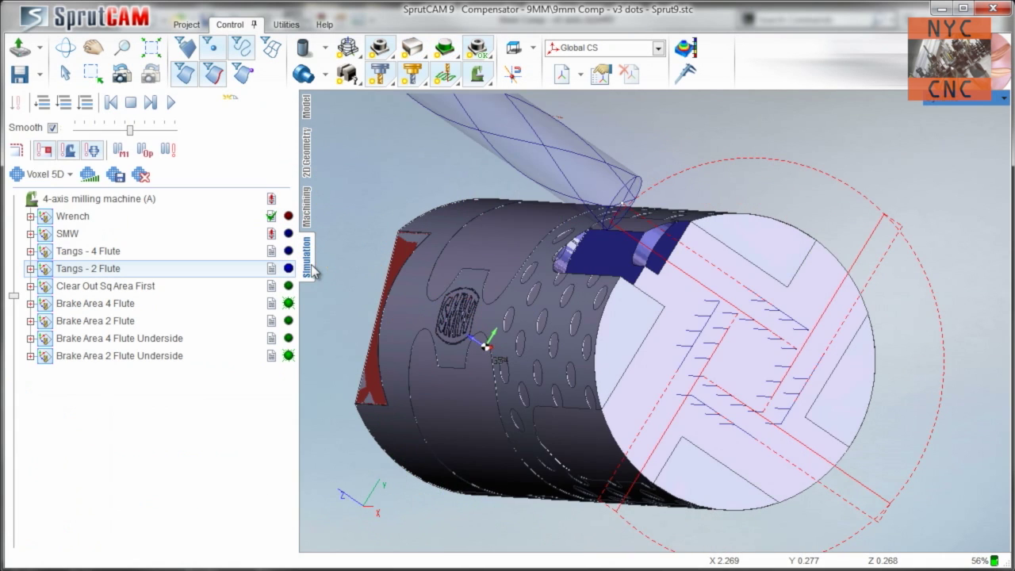
pyautogui.click(141, 174)
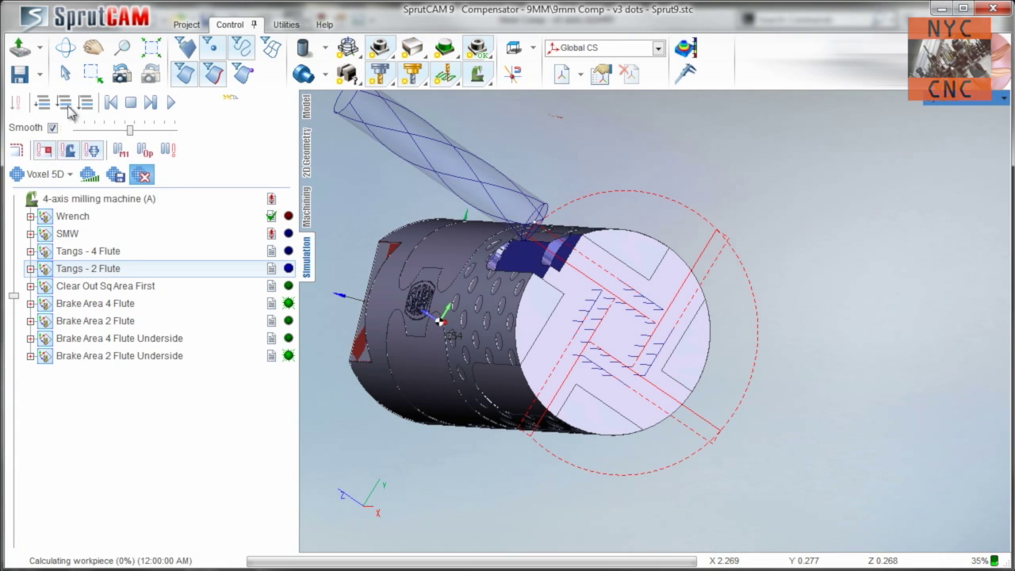
pyautogui.click(169, 104)
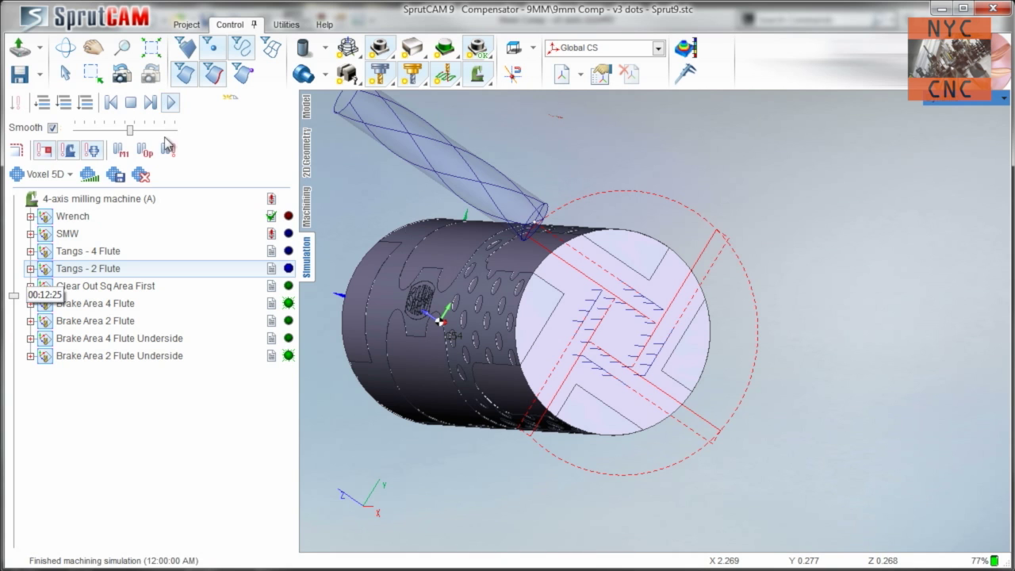
pyautogui.click(170, 102)
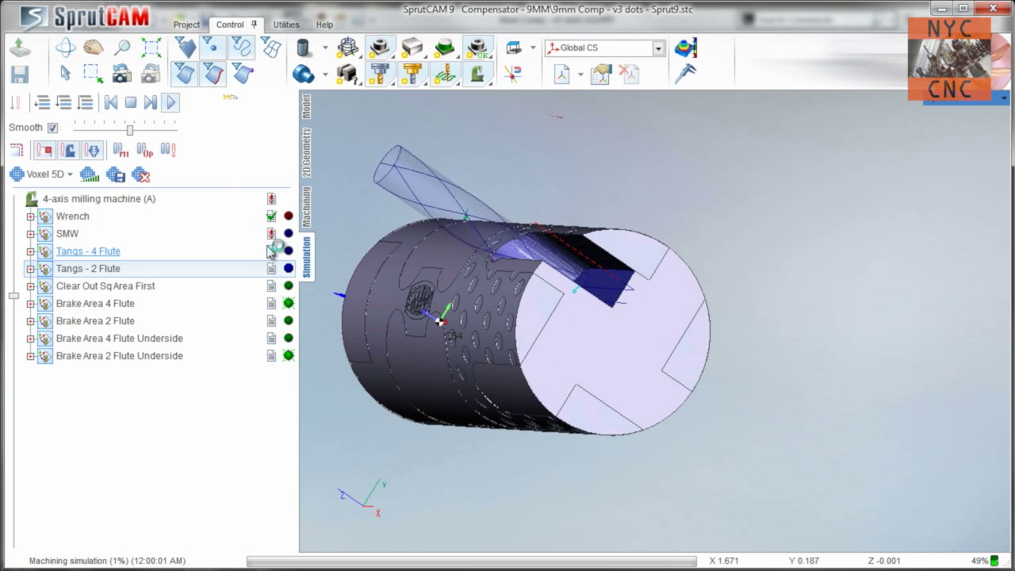
# - Clear the simulation results and simulate from Tangs - 4 Flute at a higher playback speed, stopping during Clear Out Sq Area First
pyautogui.click(306, 207)
pyautogui.click(306, 256)
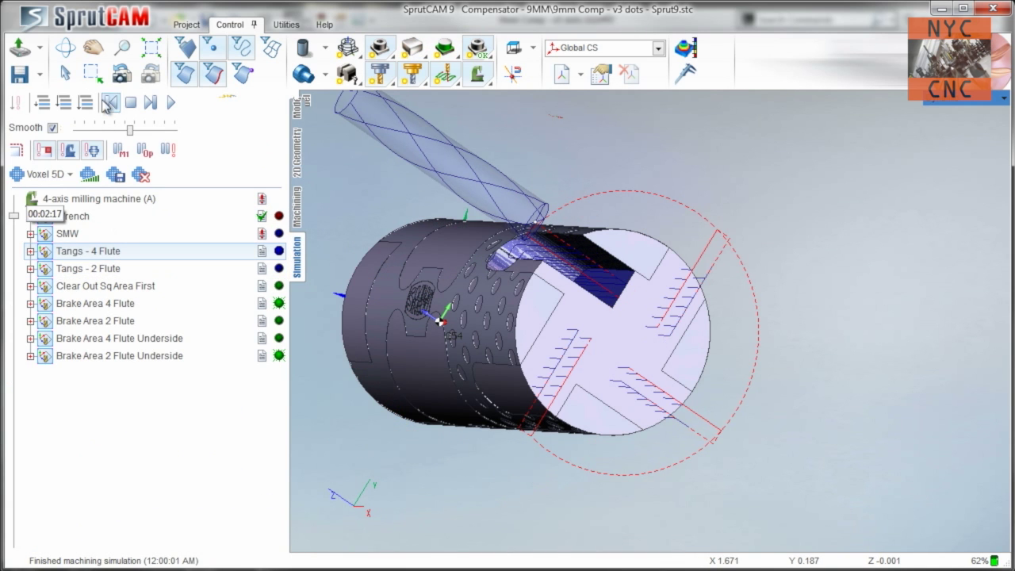
pyautogui.click(143, 176)
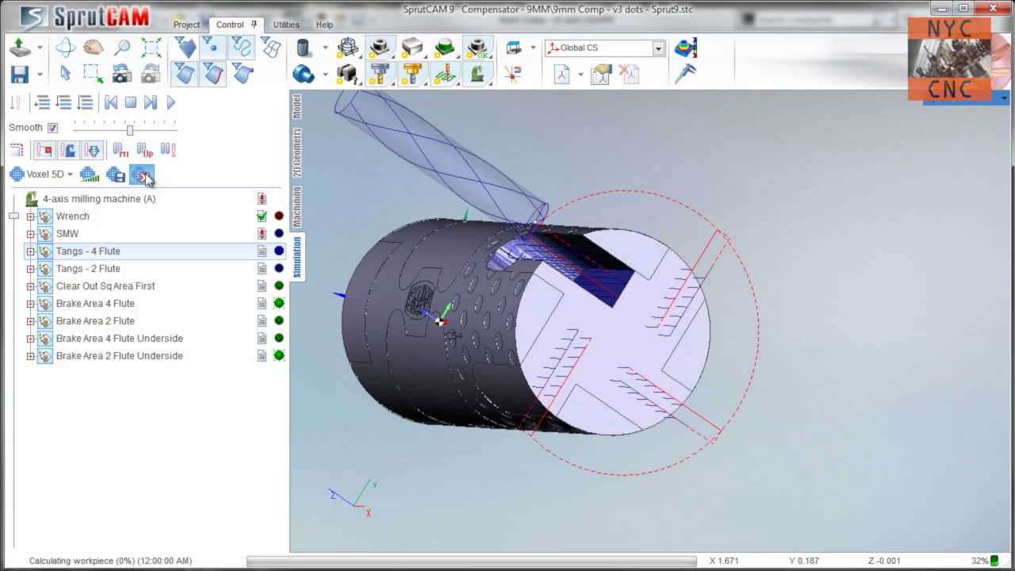
pyautogui.click(169, 105)
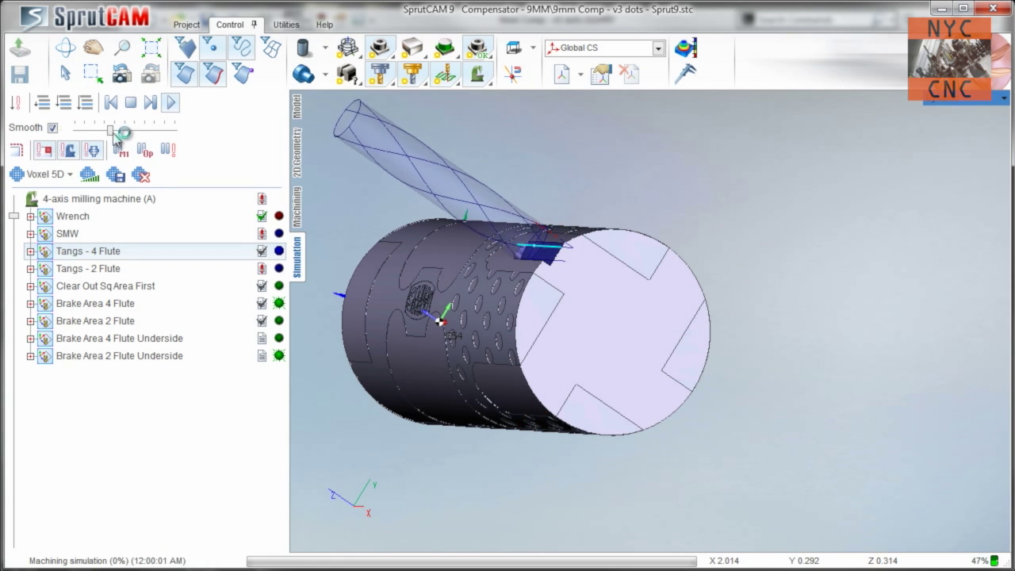
pyautogui.moveTo(111, 131); pyautogui.dragTo(159, 131)
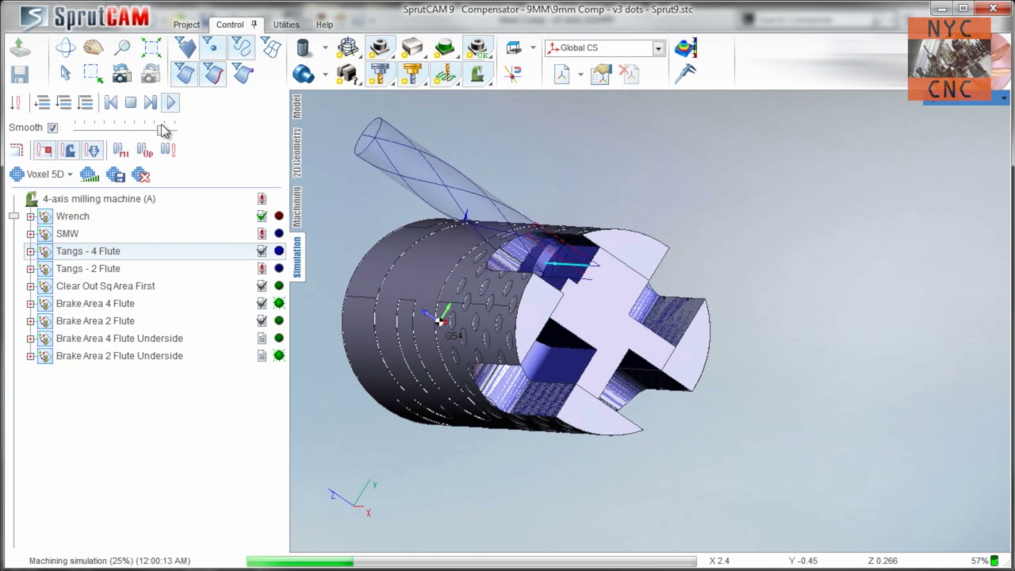
pyautogui.moveTo(163, 129); pyautogui.dragTo(166, 129)
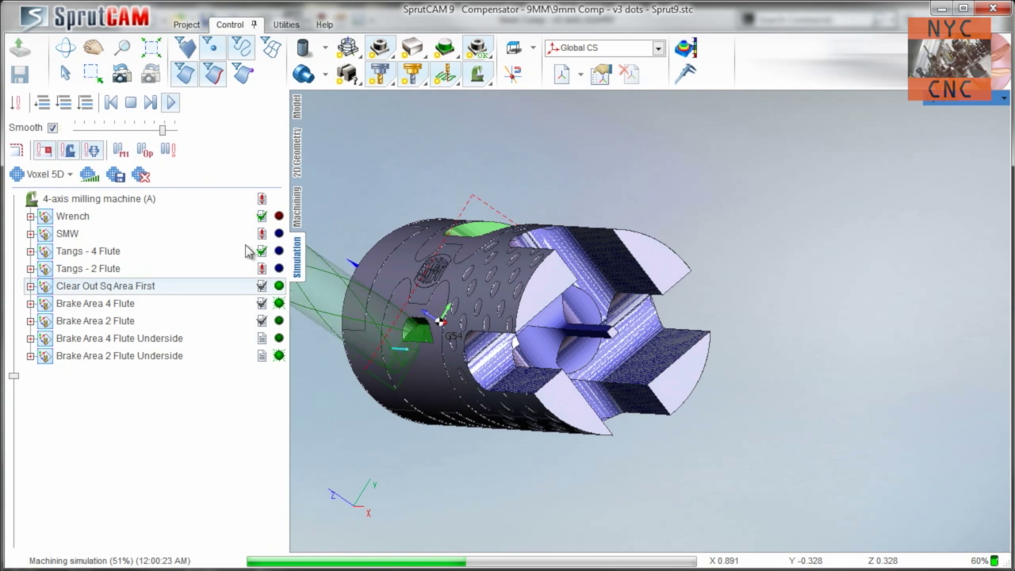
pyautogui.click(296, 207)
pyautogui.click(297, 255)
# - Examine the simulated square pocket, its toolpath and the tang slots from several angles along the compensator's side
pyautogui.scroll(-5, 644, 361)
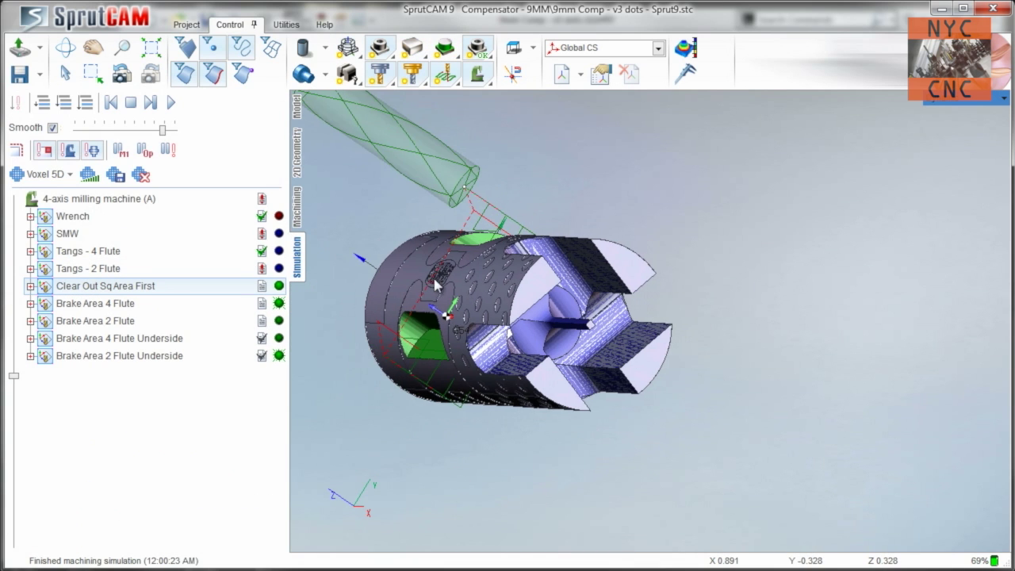
pyautogui.scroll(5, 643, 356)
pyautogui.moveTo(637, 316); pyautogui.dragTo(484, 242, button='middle')
pyautogui.moveTo(486, 247); pyautogui.dragTo(577, 278, button='right')
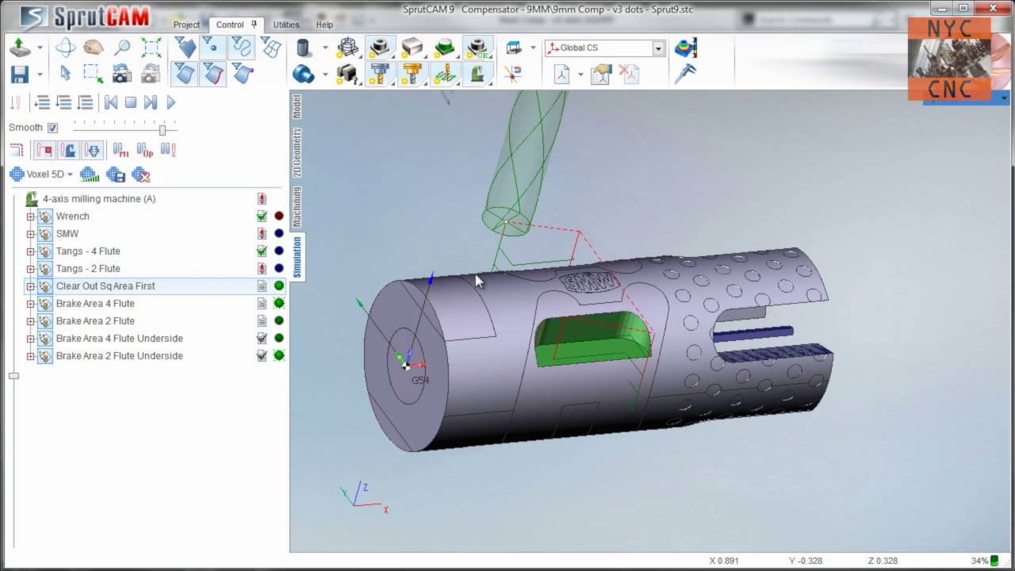
pyautogui.moveTo(536, 271); pyautogui.dragTo(510, 227, button='middle')
pyautogui.moveTo(510, 233); pyautogui.dragTo(501, 297, button='right')
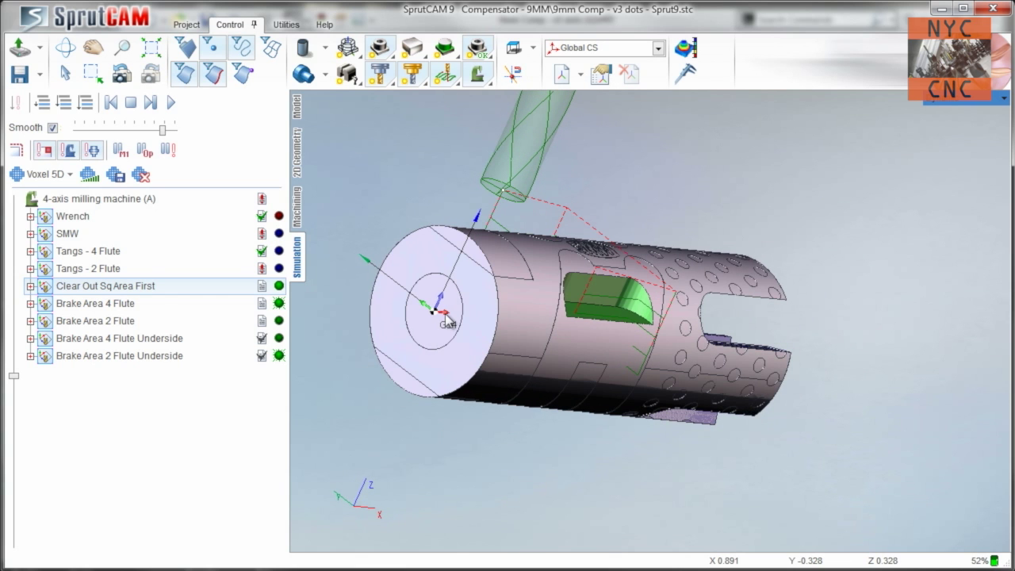
pyautogui.moveTo(568, 335); pyautogui.dragTo(554, 252, button='right')
pyautogui.moveTo(641, 310); pyautogui.dragTo(614, 298, button='right')
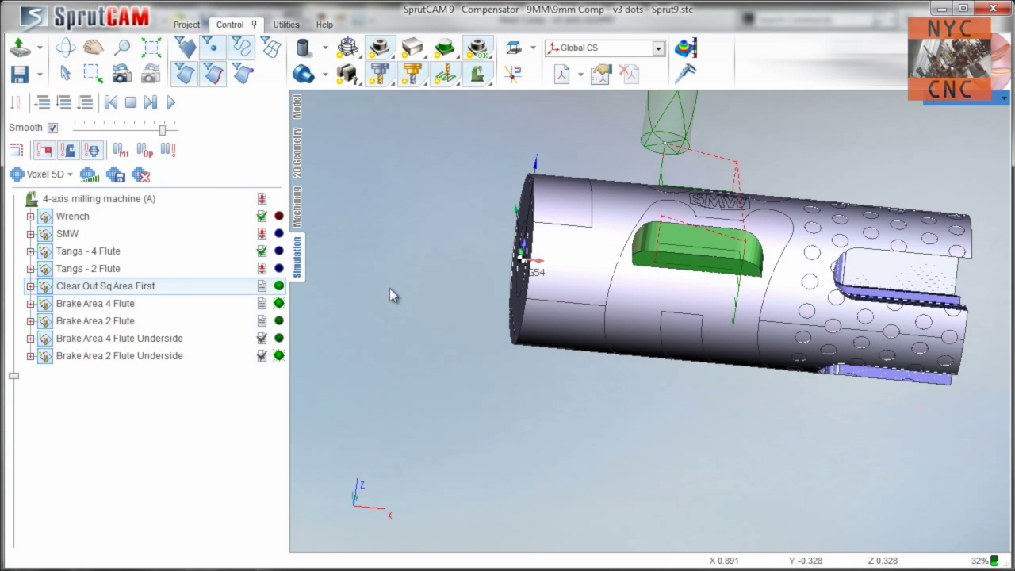
pyautogui.moveTo(449, 246); pyautogui.dragTo(479, 252, button='right')
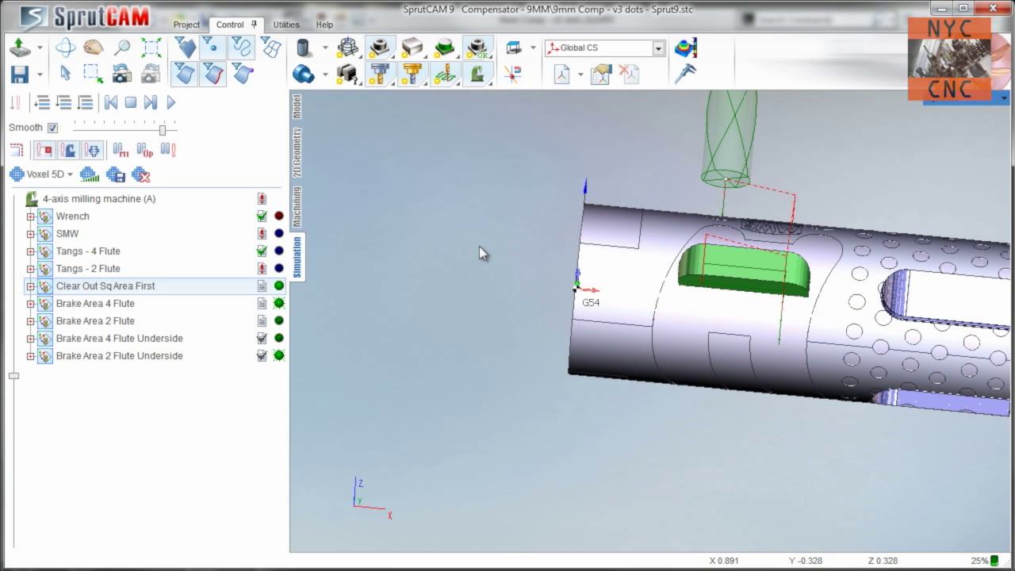
pyautogui.moveTo(718, 243); pyautogui.dragTo(539, 228, button='middle')
pyautogui.moveTo(540, 228); pyautogui.dragTo(587, 263, button='right')
pyautogui.moveTo(387, 185); pyautogui.dragTo(409, 188, button='right')
pyautogui.moveTo(449, 223); pyautogui.dragTo(542, 238, button='right')
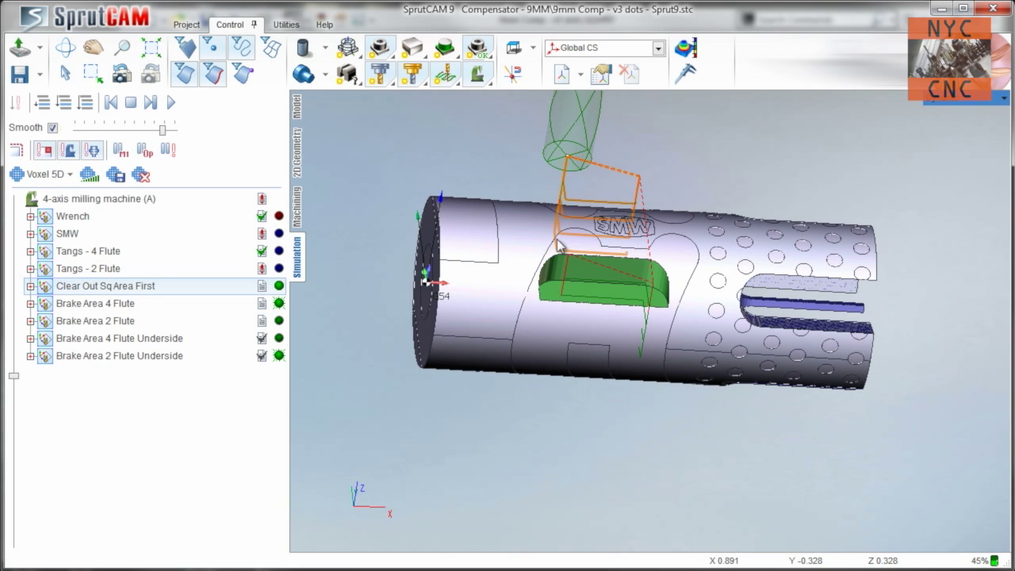
pyautogui.moveTo(543, 279); pyautogui.dragTo(449, 245, button='right')
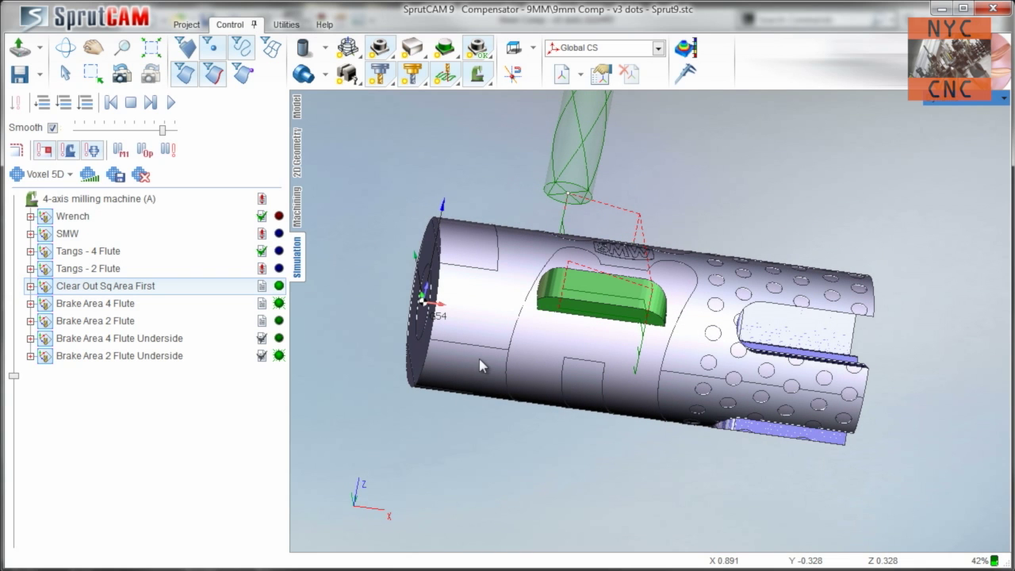
# - Inspect the simulated workpiece from its solid end around the G54 origin, comparing the pockets beside the SMW logo
pyautogui.moveTo(544, 321); pyautogui.dragTo(512, 272, button='right')
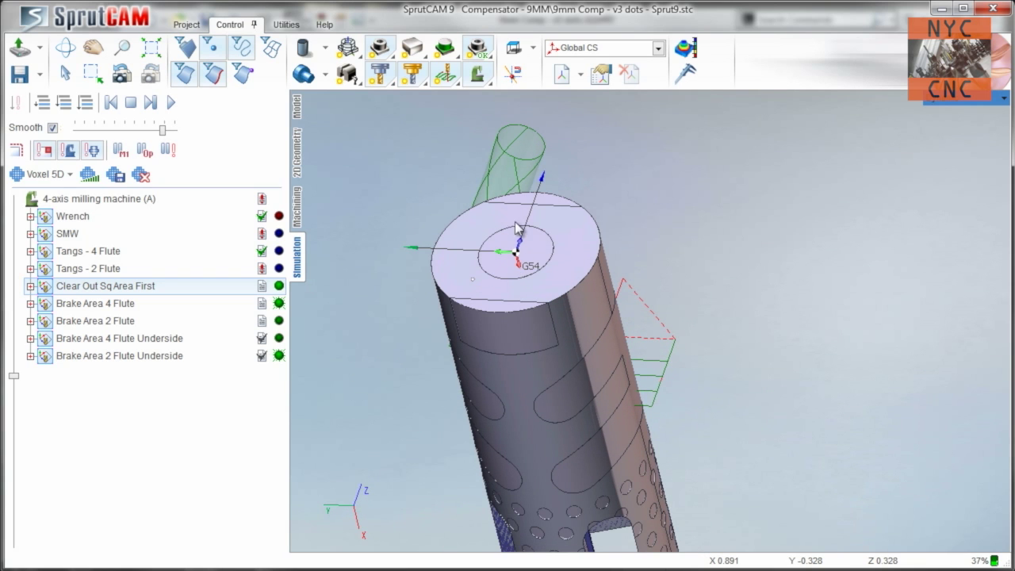
pyautogui.moveTo(517, 266); pyautogui.dragTo(621, 238, button='right')
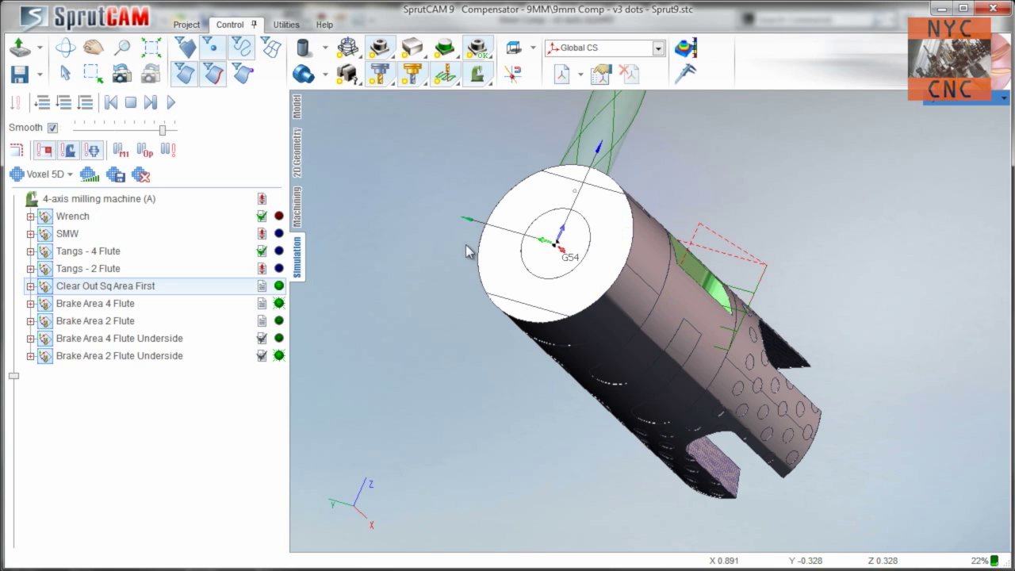
pyautogui.moveTo(651, 303); pyautogui.dragTo(446, 252, button='middle')
pyautogui.moveTo(448, 258); pyautogui.dragTo(468, 250, button='right')
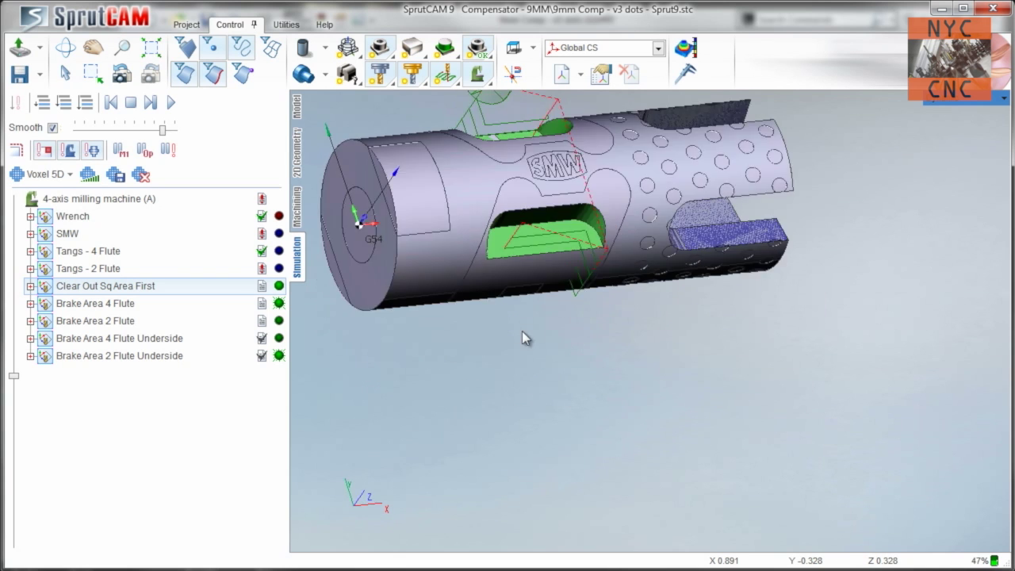
pyautogui.moveTo(521, 330); pyautogui.dragTo(505, 294, button='middle')
pyautogui.moveTo(435, 251)
pyautogui.mouseDown(button='right')
pyautogui.moveTo(519, 332)
pyautogui.moveTo(562, 291)
pyautogui.moveTo(361, 278)
pyautogui.mouseUp(button='right')
# - Open the Tangs - 4 Flute parameters in the machining setup and review the axis-based toolpath multiplication mode, axis, step and count
pyautogui.click(298, 206)
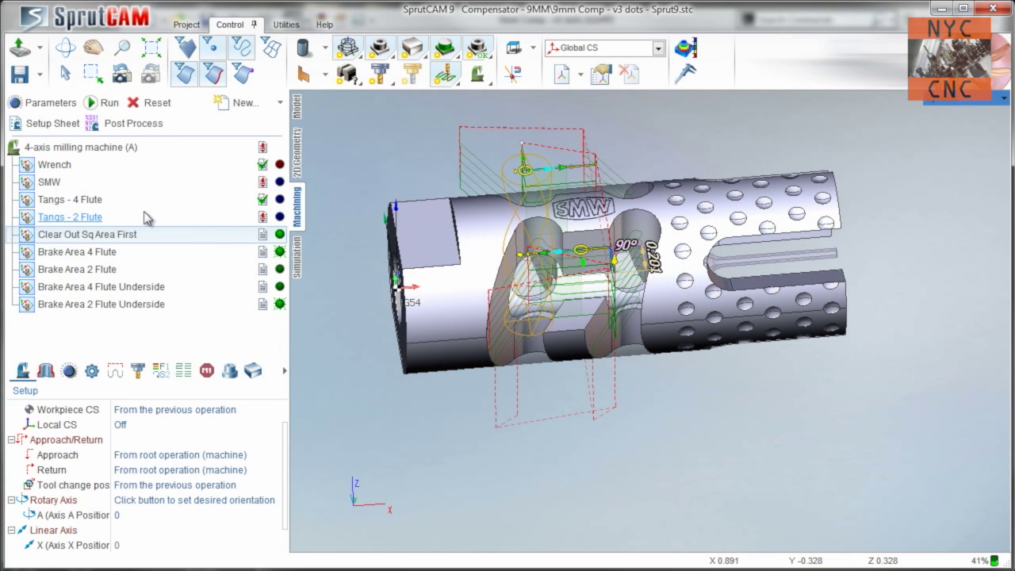
pyautogui.doubleClick(138, 204)
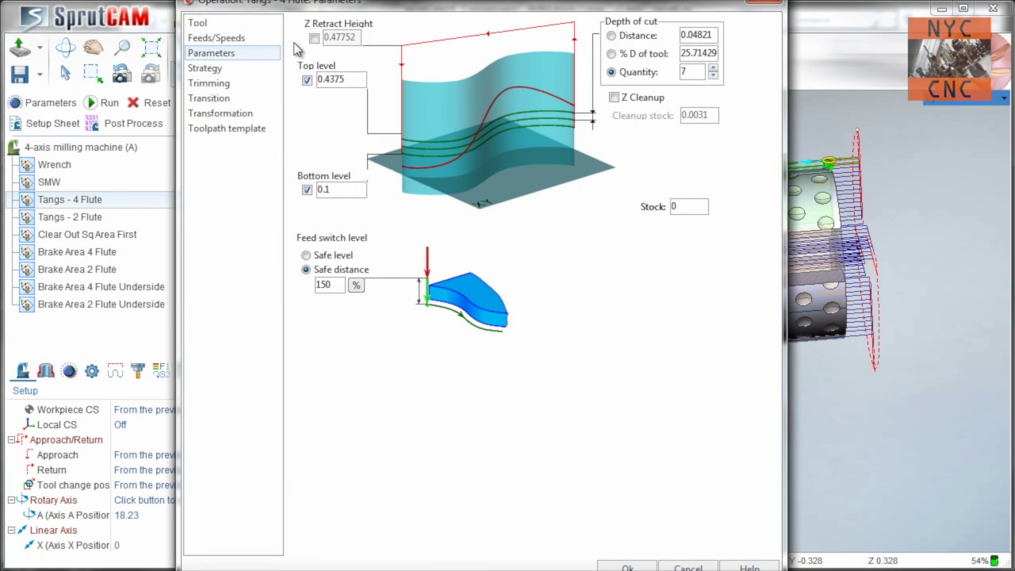
pyautogui.click(236, 116)
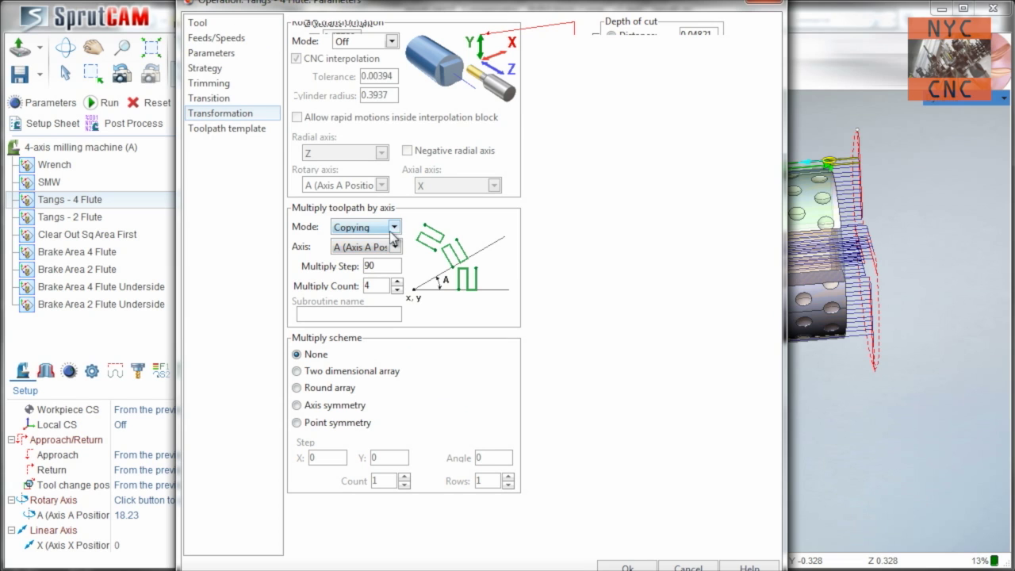
pyautogui.click(376, 251)
pyautogui.click(369, 291)
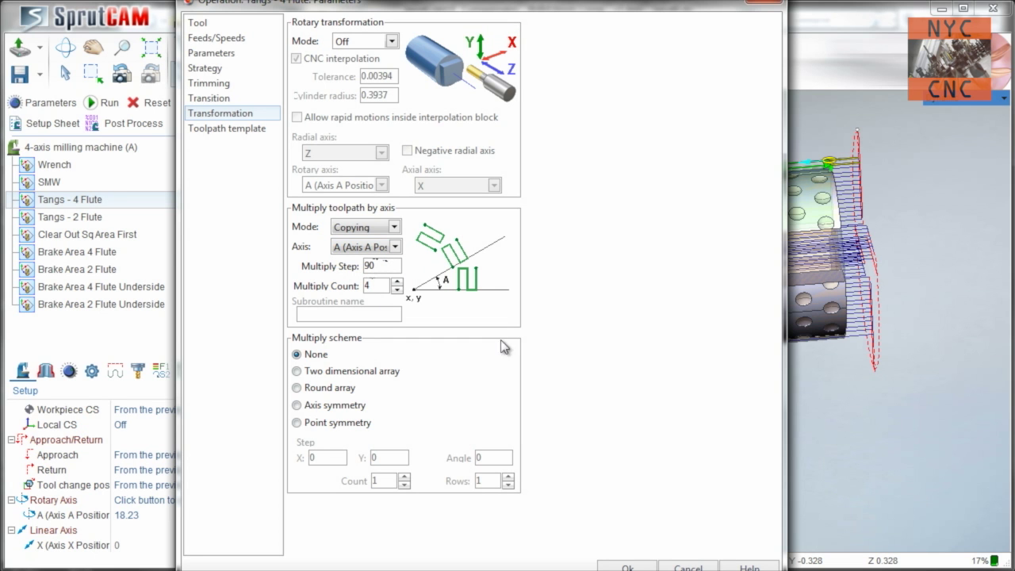
# - Close the Tangs - 4 Flute parameters without changes and examine its rotated toolpath copies around the compensator's slotted end
pyautogui.click(689, 567)
pyautogui.moveTo(881, 312); pyautogui.dragTo(610, 319, button='middle')
pyautogui.moveTo(723, 271); pyautogui.dragTo(486, 300, button='middle')
pyautogui.moveTo(587, 265); pyautogui.dragTo(627, 281, button='middle')
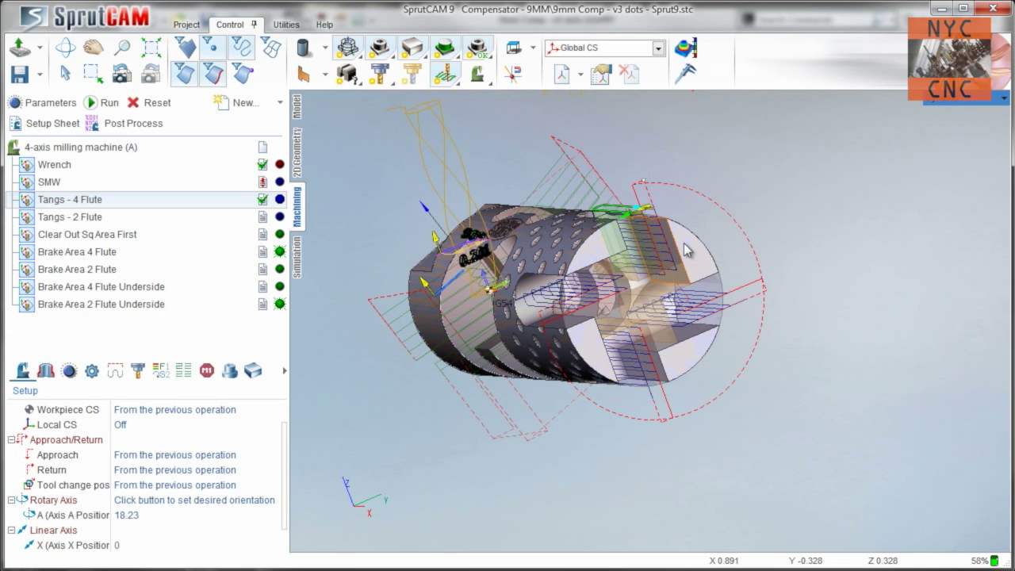
pyautogui.moveTo(687, 250); pyautogui.dragTo(701, 305, button='right')
pyautogui.moveTo(601, 321); pyautogui.dragTo(519, 285, button='right')
# - Display the Clear Out Sq Area First toolpath on the model in a standard view facing the SMW logo
pyautogui.click(80, 232)
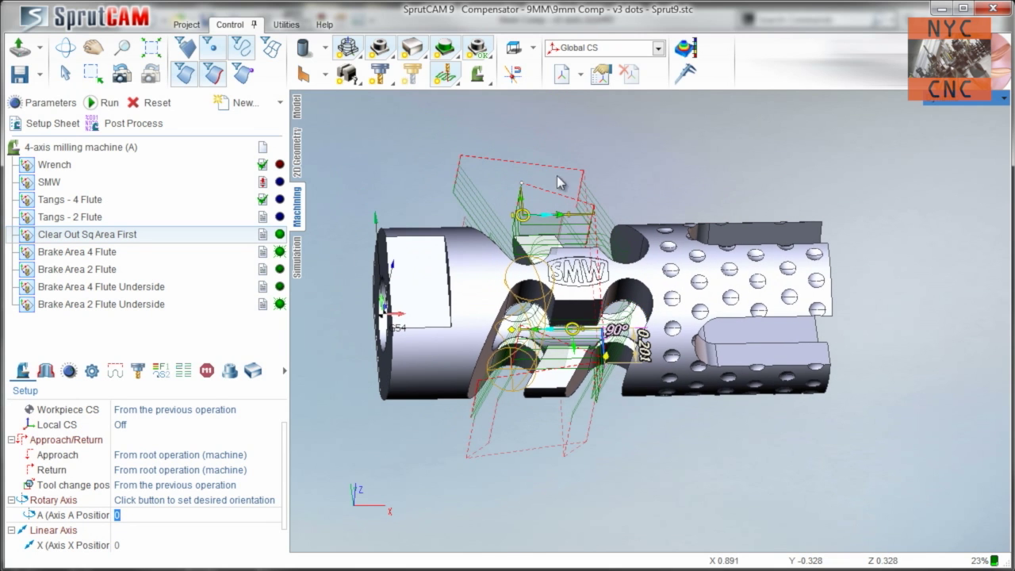
pyautogui.click(512, 43)
pyautogui.moveTo(637, 315); pyautogui.dragTo(638, 279, button='right')
# - Review the Clear Out Sq Area First job assignment, comparing its base face and edge curves with the toolpath around the square pockets
pyautogui.click(44, 372)
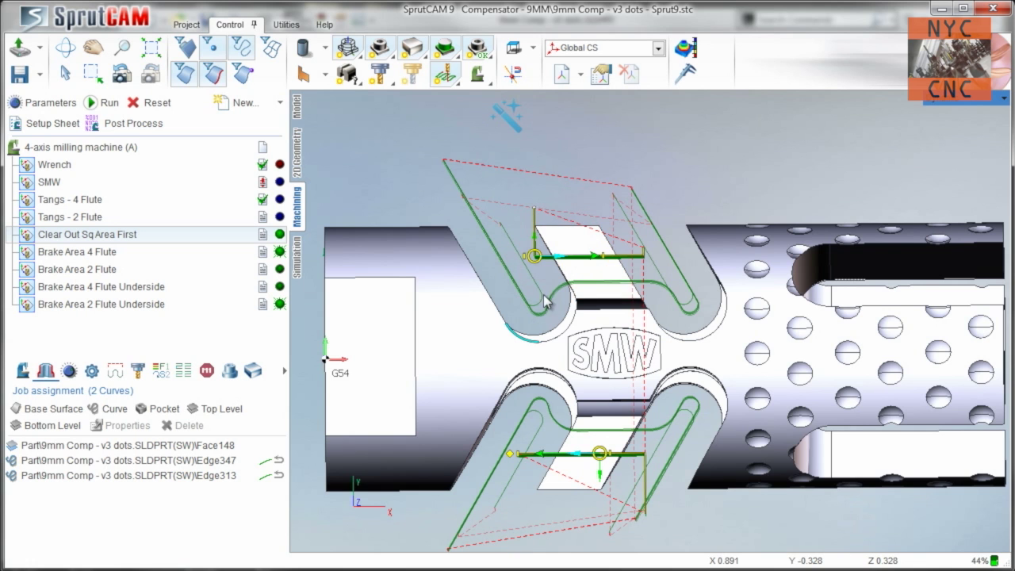
pyautogui.moveTo(619, 300); pyautogui.dragTo(586, 268, button='middle')
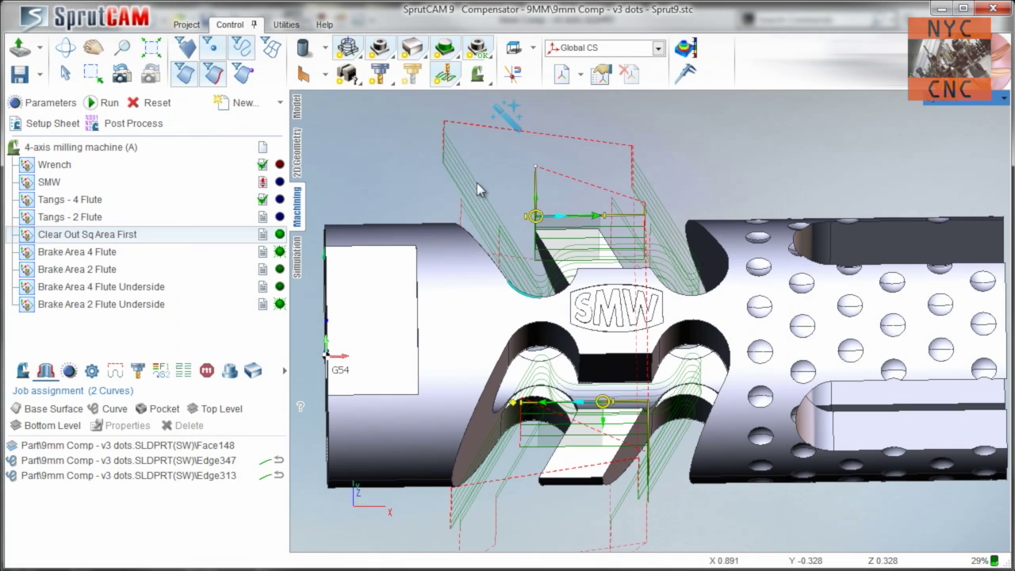
pyautogui.moveTo(477, 183); pyautogui.dragTo(480, 173, button='middle')
pyautogui.moveTo(560, 200); pyautogui.dragTo(545, 204, button='middle')
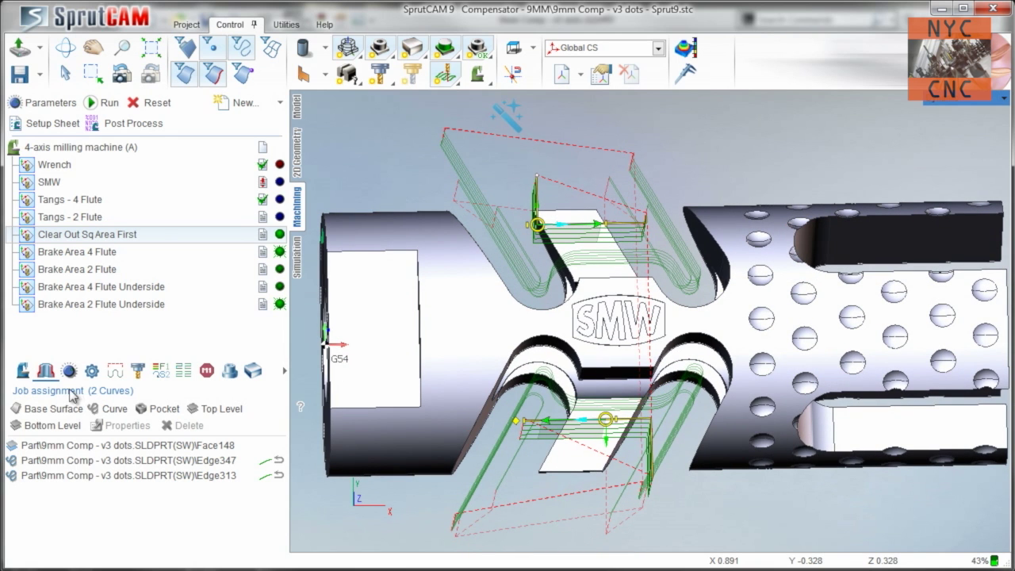
pyautogui.click(72, 449)
pyautogui.click(207, 461)
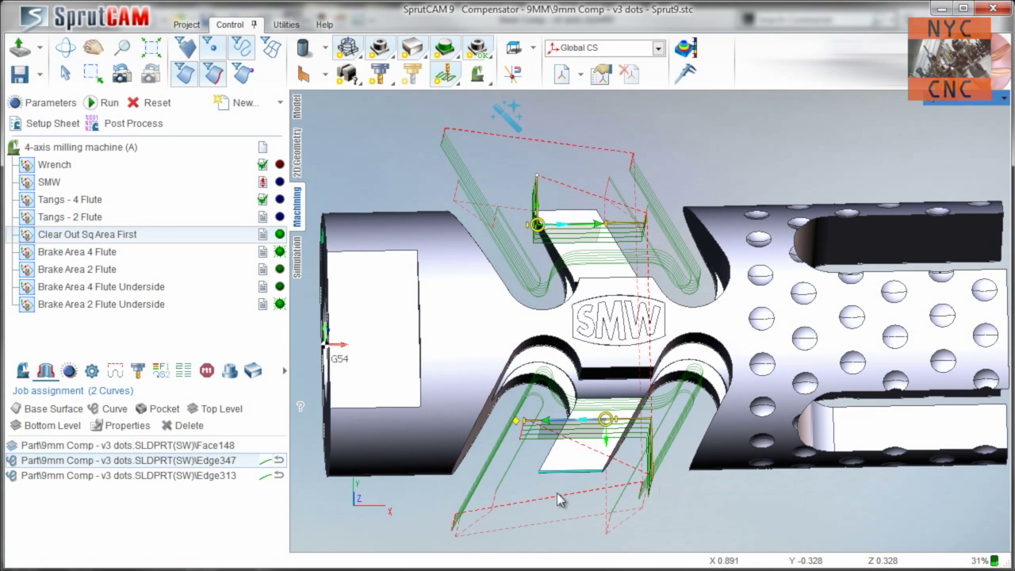
# - Review the strategy, depth of cut and stock parameters of Clear Out Sq Area First and close them without changes
pyautogui.doubleClick(112, 234)
pyautogui.click(204, 71)
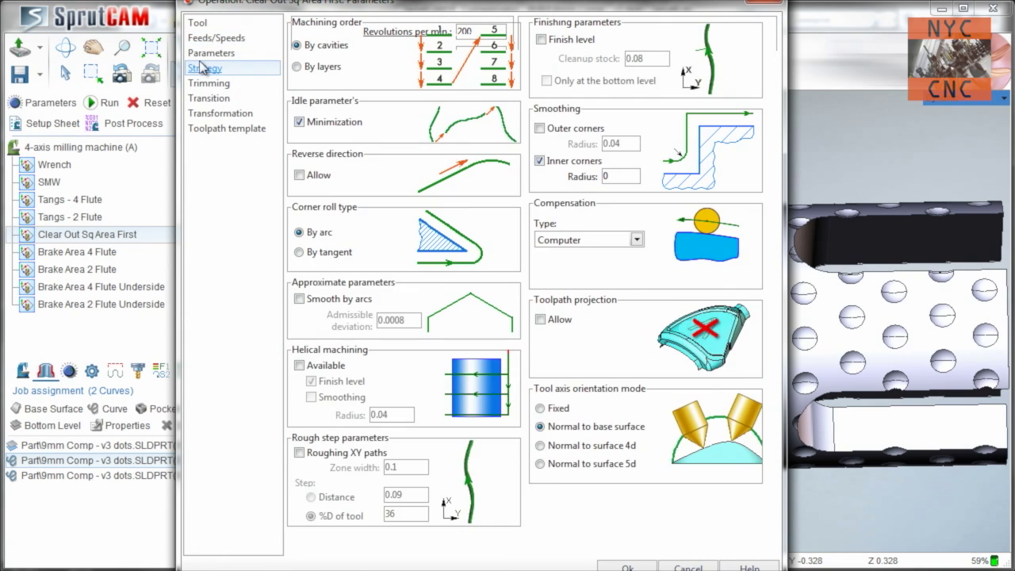
pyautogui.click(203, 56)
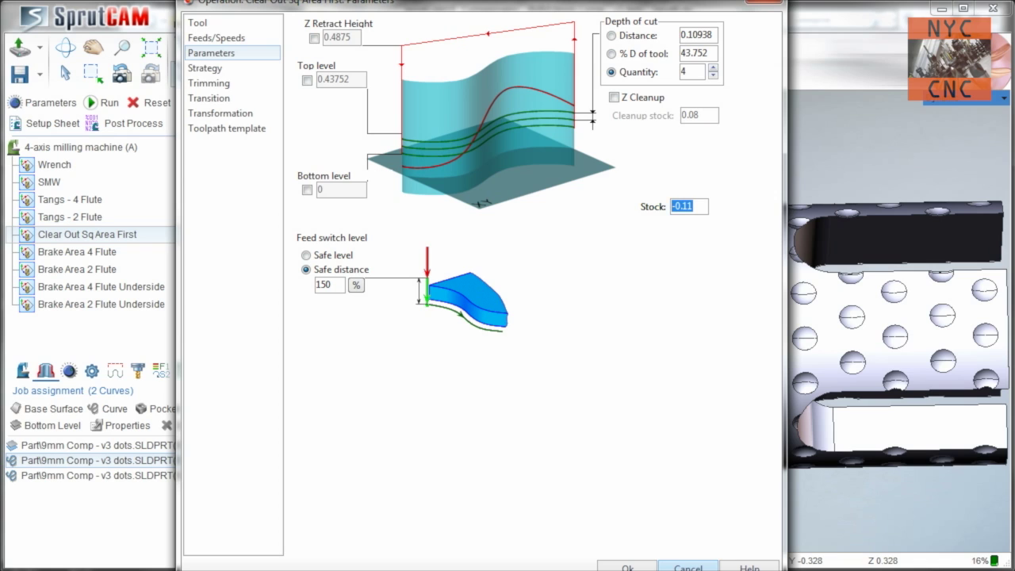
pyautogui.click(687, 566)
# - Simulate Clear Out Sq Area First at a slightly higher playback speed, watching the square pockets being cut from an angled view
pyautogui.moveTo(698, 364)
pyautogui.mouseDown(button='middle')
pyautogui.moveTo(683, 395)
pyautogui.moveTo(695, 377)
pyautogui.mouseUp(button='middle')
pyautogui.moveTo(585, 331); pyautogui.dragTo(578, 316, button='middle')
pyautogui.moveTo(589, 330); pyautogui.dragTo(579, 318, button='right')
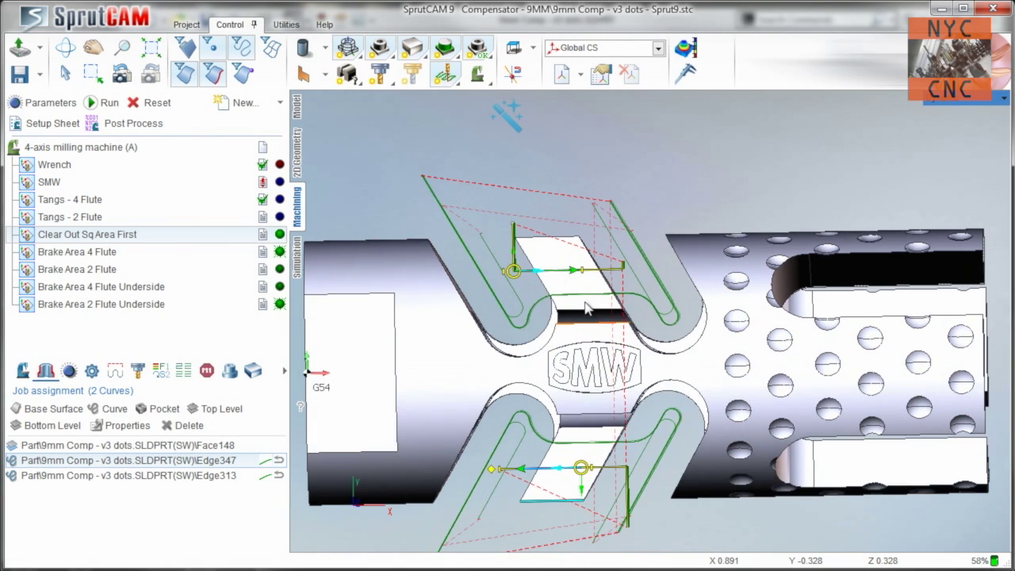
pyautogui.click(297, 256)
pyautogui.click(171, 102)
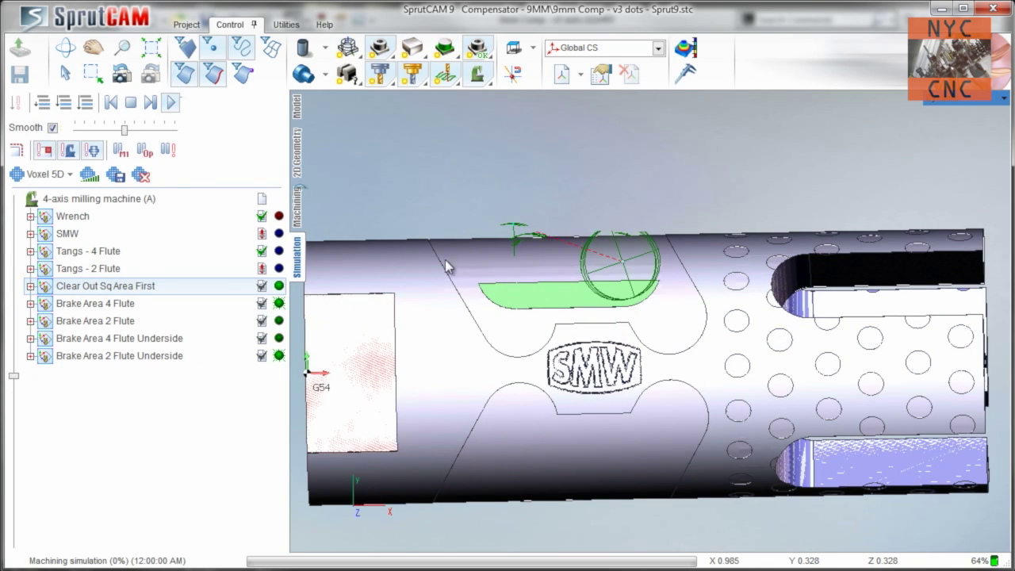
pyautogui.moveTo(446, 266); pyautogui.dragTo(603, 283, button='right')
pyautogui.moveTo(601, 277); pyautogui.dragTo(664, 341, button='middle')
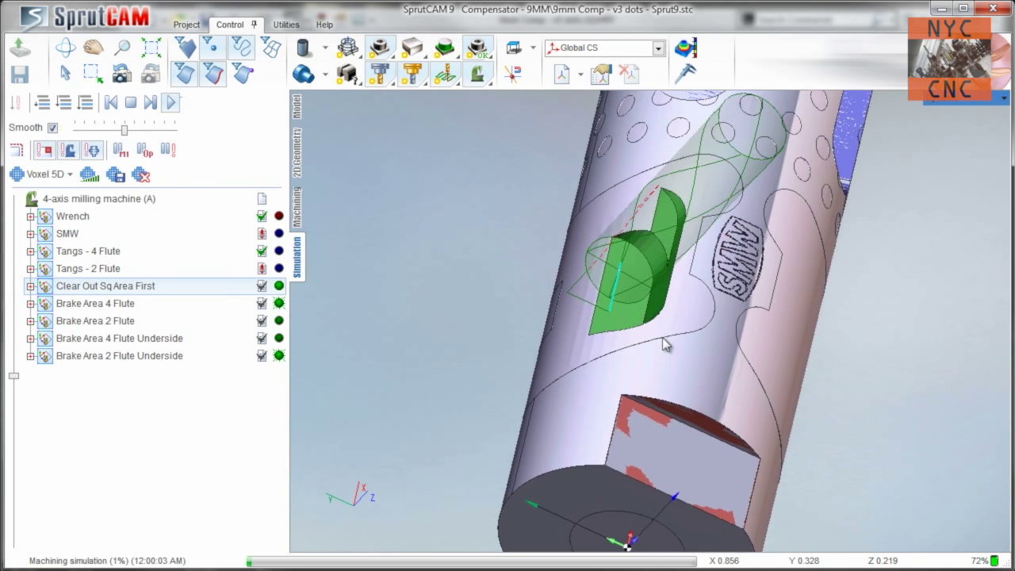
pyautogui.moveTo(663, 340); pyautogui.dragTo(608, 328, button='right')
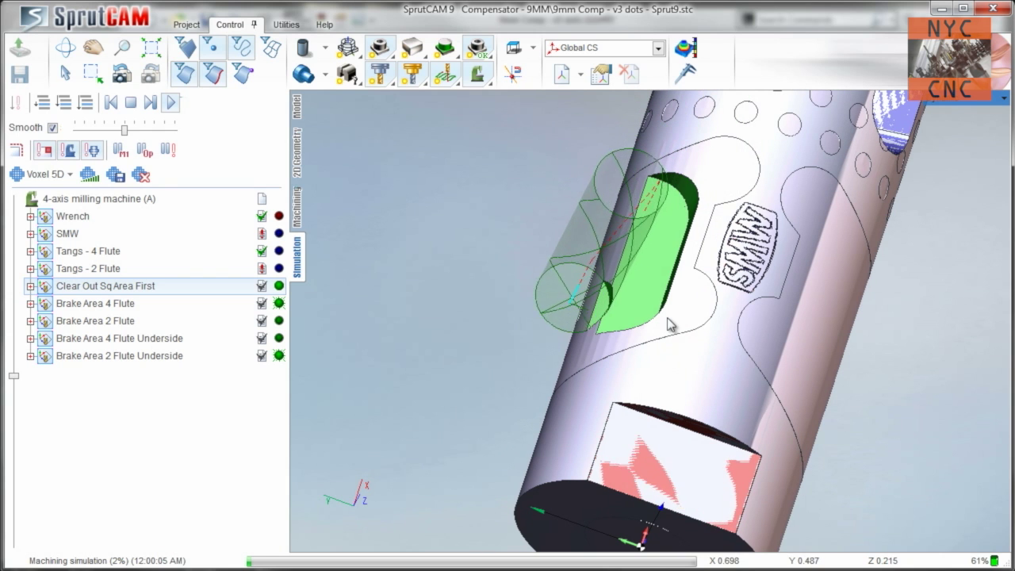
pyautogui.moveTo(128, 133); pyautogui.dragTo(131, 134)
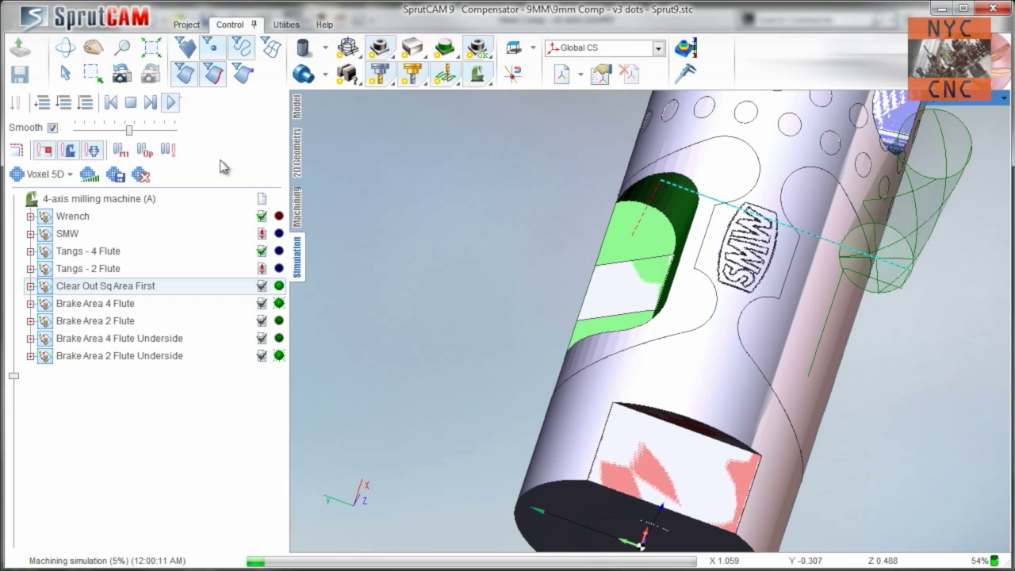
# - Return to the machining setup and examine the start of the upper square pocket's toolpath along with the assigned face and edges
pyautogui.click(298, 208)
pyautogui.moveTo(601, 300); pyautogui.dragTo(476, 284, button='right')
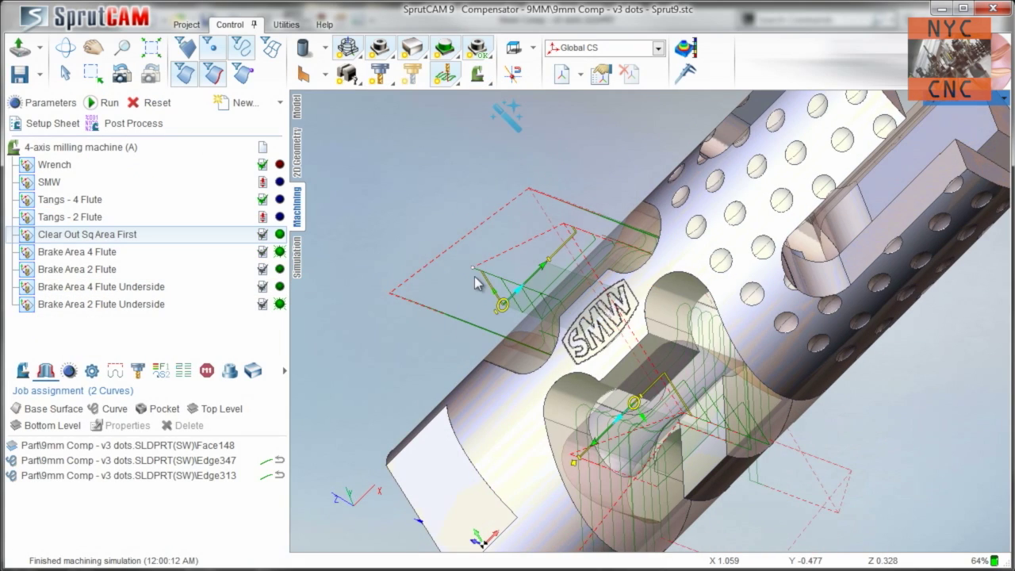
pyautogui.click(514, 52)
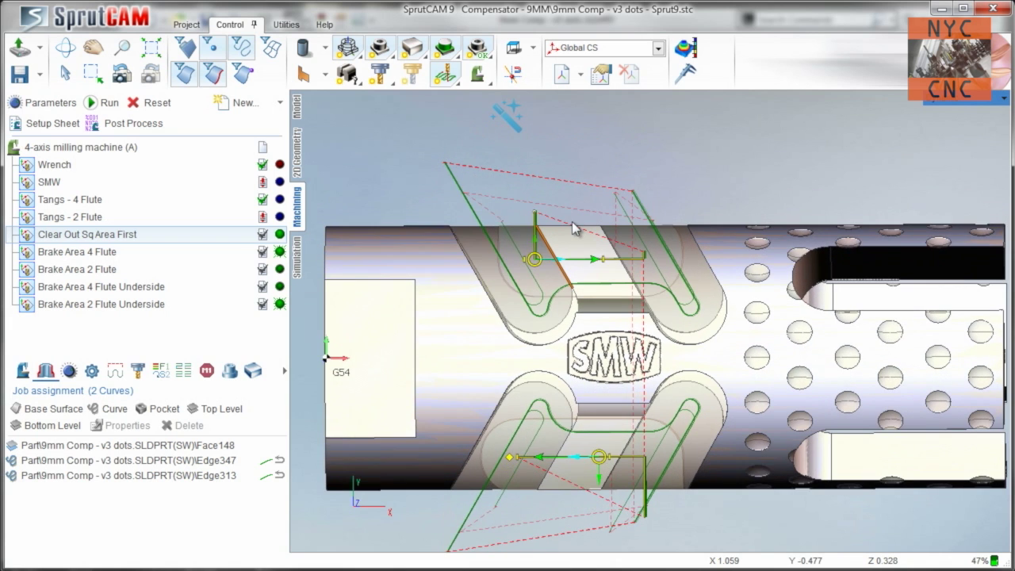
pyautogui.scroll(2, 591, 339)
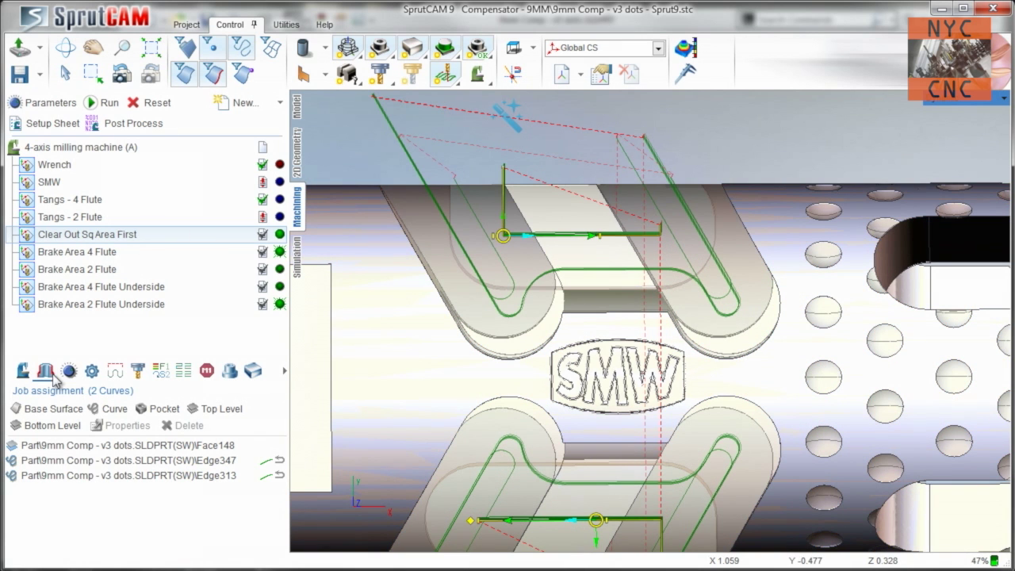
pyautogui.scroll(3, 505, 249)
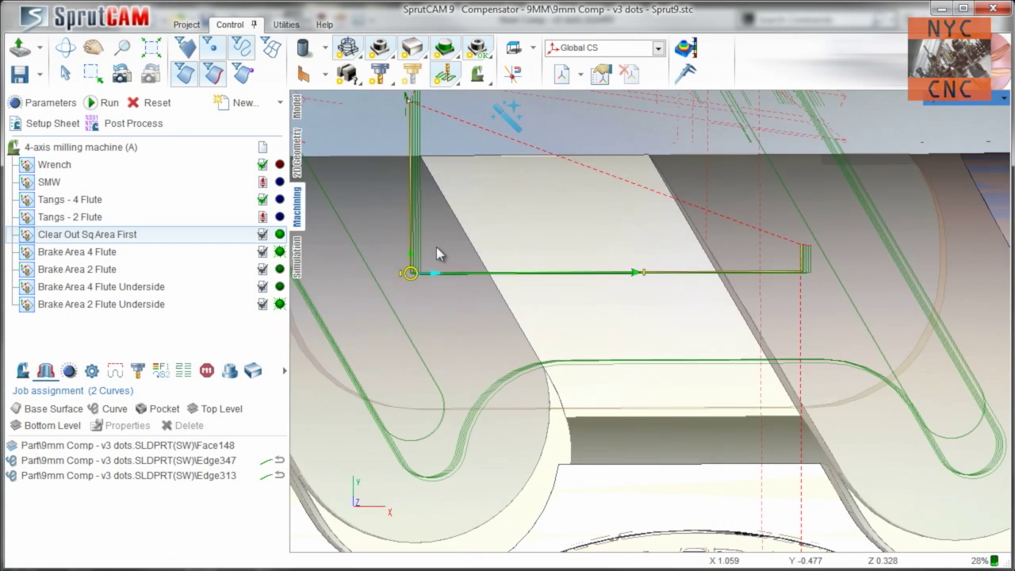
pyautogui.click(399, 274)
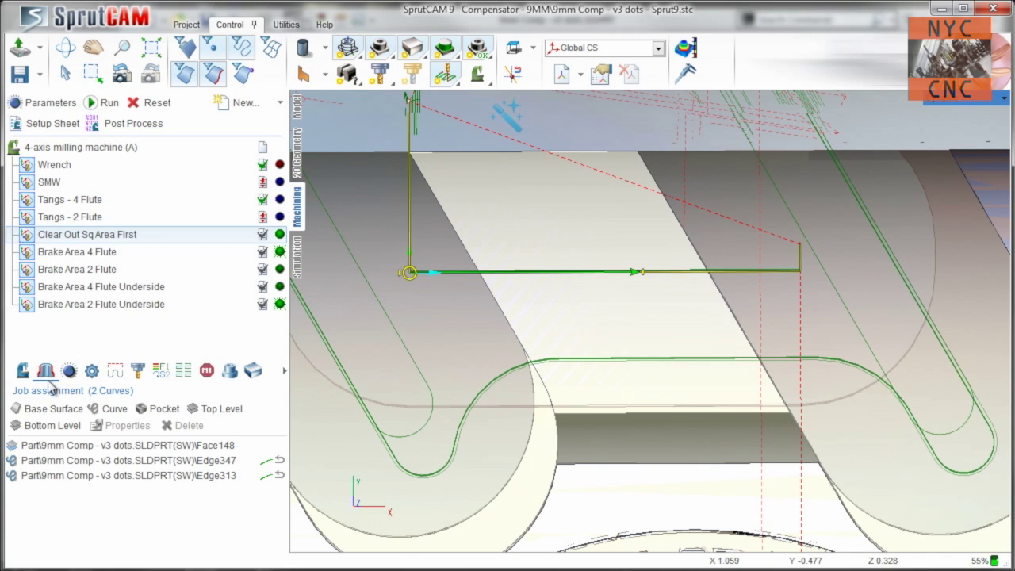
pyautogui.click(110, 475)
pyautogui.click(110, 445)
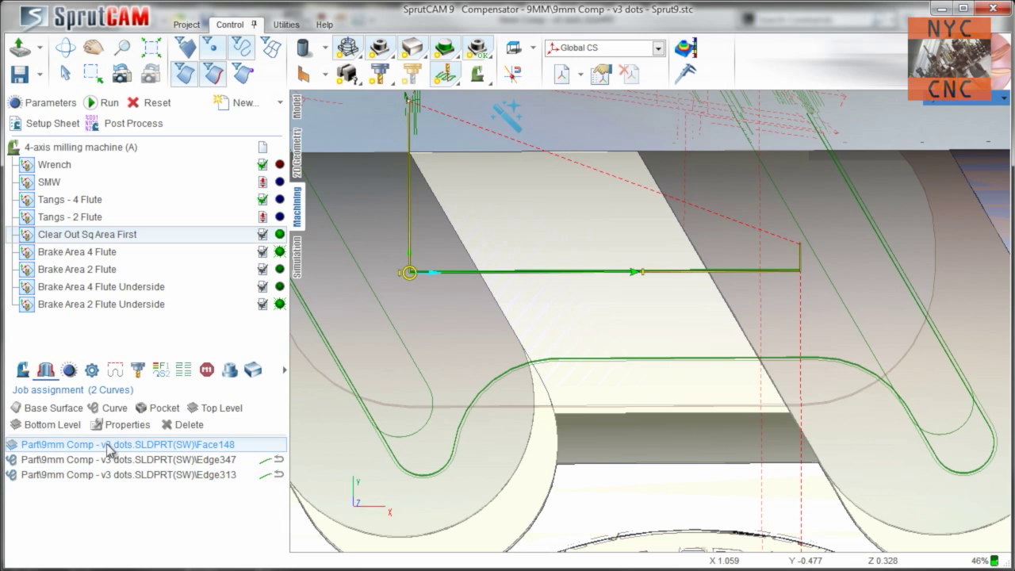
# - Move the start point of the upper square pocket's cut along its edge onto the pocket's flat
pyautogui.rightClick(411, 272)
pyautogui.click(408, 273)
pyautogui.moveTo(408, 272); pyautogui.dragTo(400, 274)
pyautogui.scroll(-1, 399, 273)
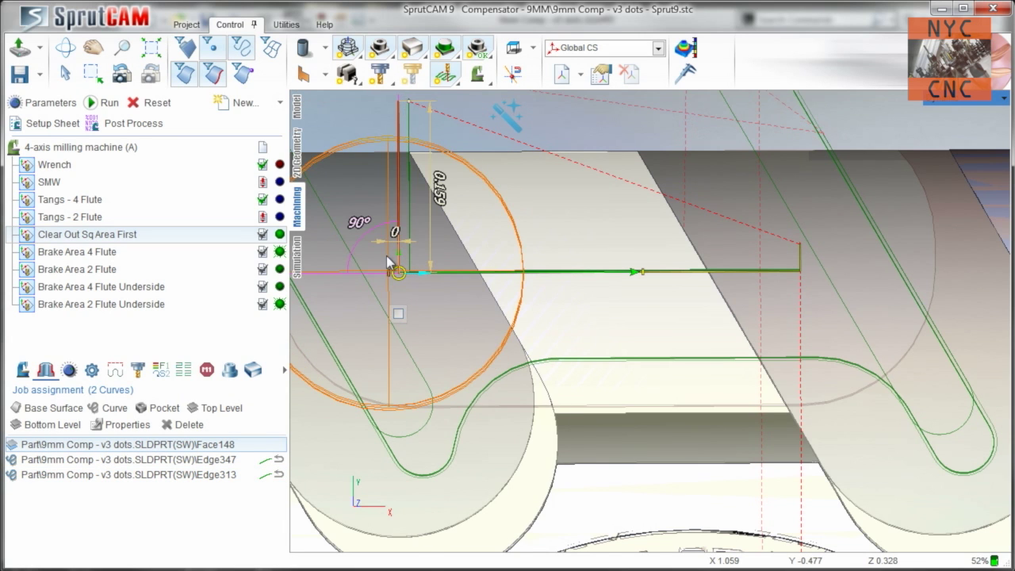
pyautogui.scroll(-2, 387, 255)
pyautogui.moveTo(505, 189); pyautogui.dragTo(509, 208)
pyautogui.scroll(2, 582, 338)
pyautogui.scroll(-1, 514, 281)
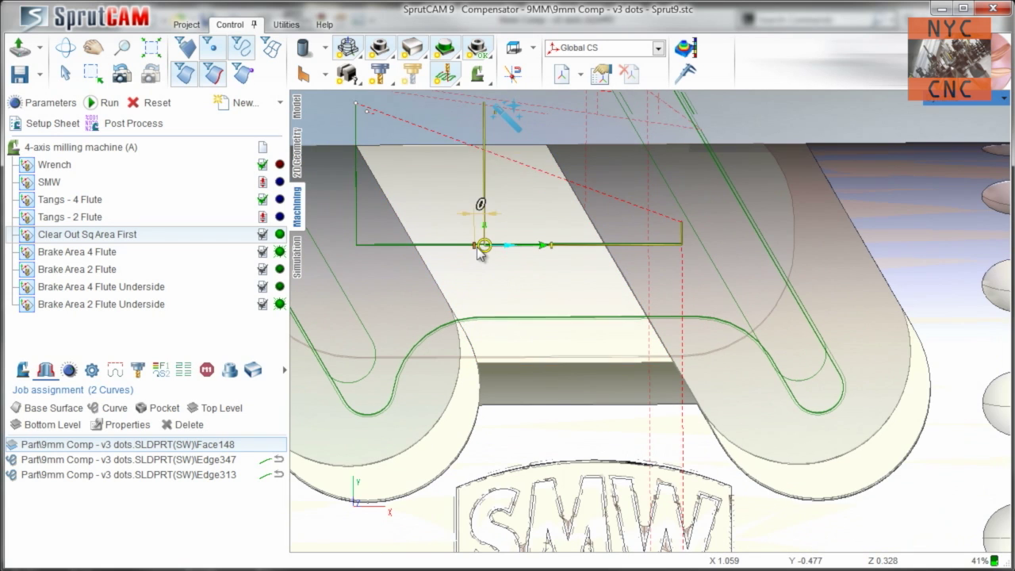
# - Extend the upper square pocket's cut by 0.104 ahead of its start point
pyautogui.moveTo(474, 246); pyautogui.dragTo(392, 248)
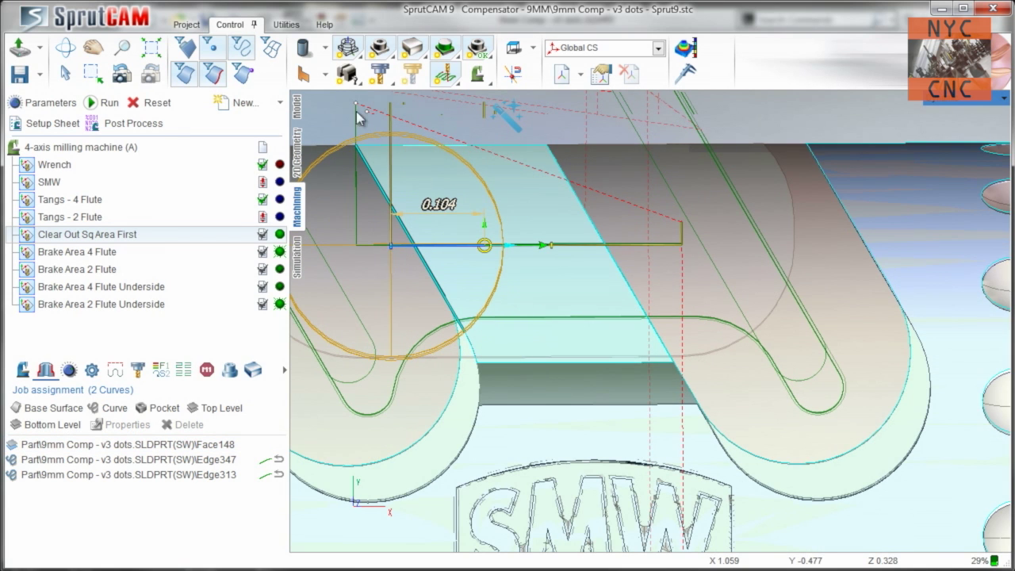
pyautogui.scroll(2, 396, 276)
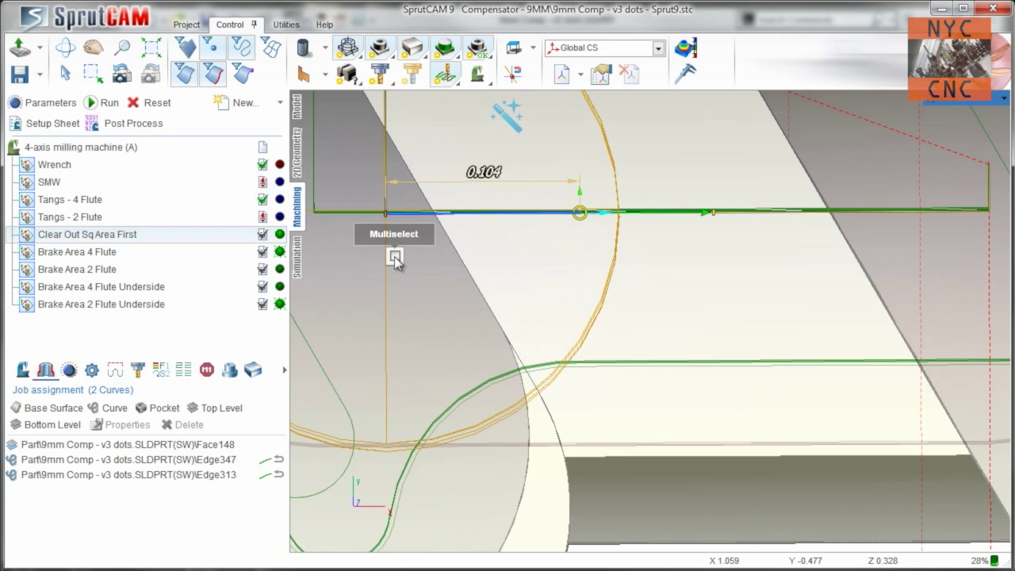
pyautogui.scroll(-5, 430, 242)
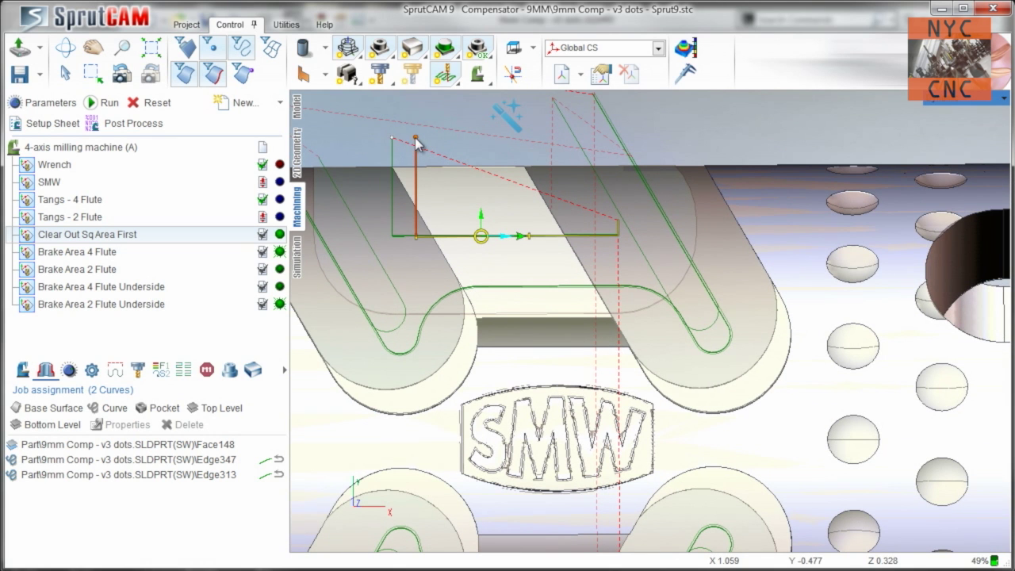
# - Lengthen the approach move of the upper square pocket's cut and extend its return move to 0.11
pyautogui.moveTo(415, 137)
pyautogui.mouseDown()
pyautogui.moveTo(415, 120)
pyautogui.moveTo(413, 173)
pyautogui.moveTo(410, 121)
pyautogui.mouseUp()
pyautogui.click(618, 223)
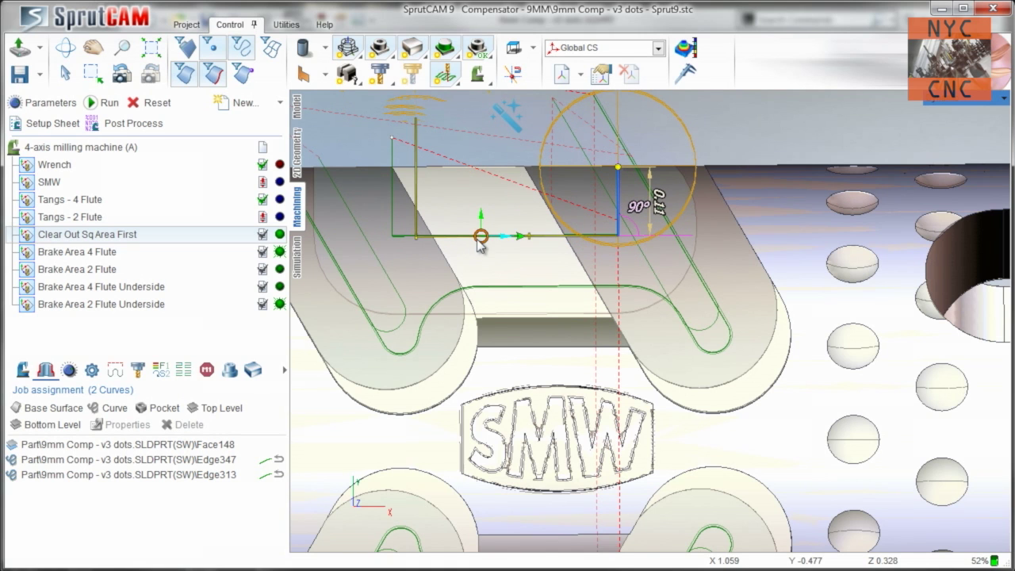
pyautogui.scroll(-2, 441, 204)
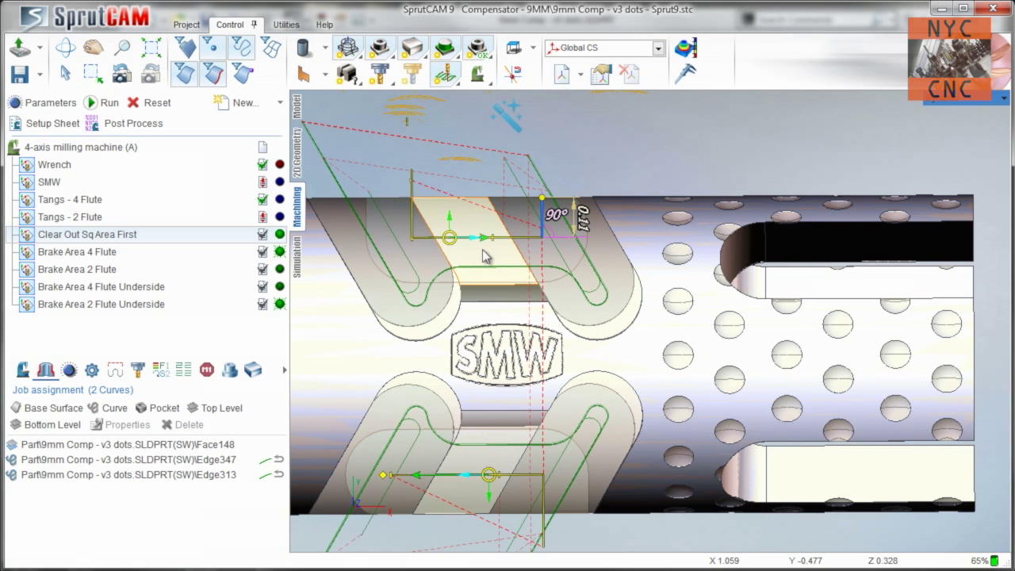
# - Review the Brake Area 4 Flute job assignment, checking its base face, edge chains and toolpath from an angled view
pyautogui.click(119, 256)
pyautogui.moveTo(466, 230); pyautogui.dragTo(484, 182, button='middle')
pyautogui.click(80, 445)
pyautogui.click(179, 475)
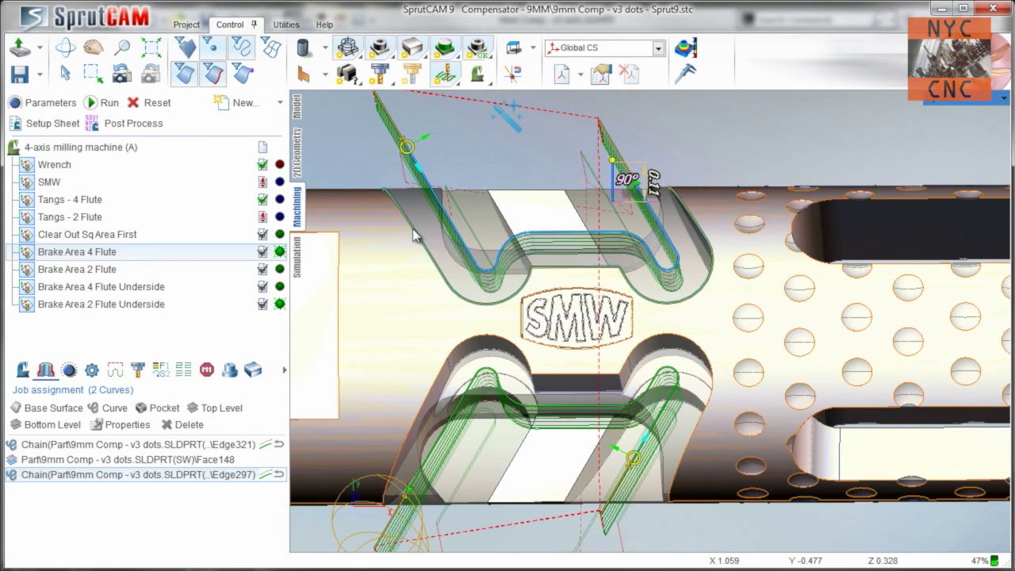
pyautogui.moveTo(547, 226); pyautogui.dragTo(643, 155, button='middle')
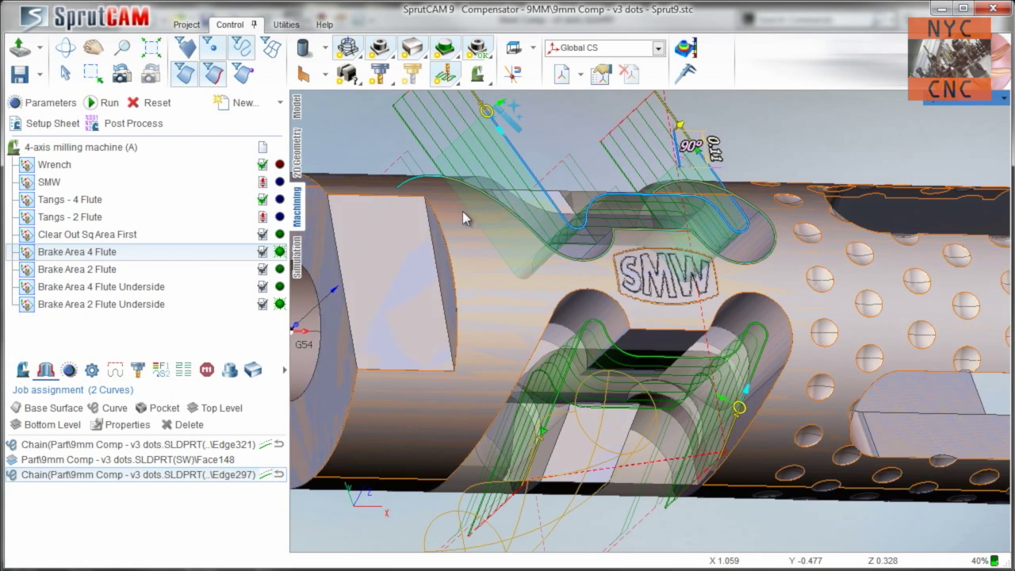
pyautogui.moveTo(415, 195); pyautogui.dragTo(439, 217, button='middle')
# - Simulate from Brake Area 4 Flute into Brake Area 2 Flute at a higher playback speed, viewing the pockets beside the SMW logo
pyautogui.click(298, 258)
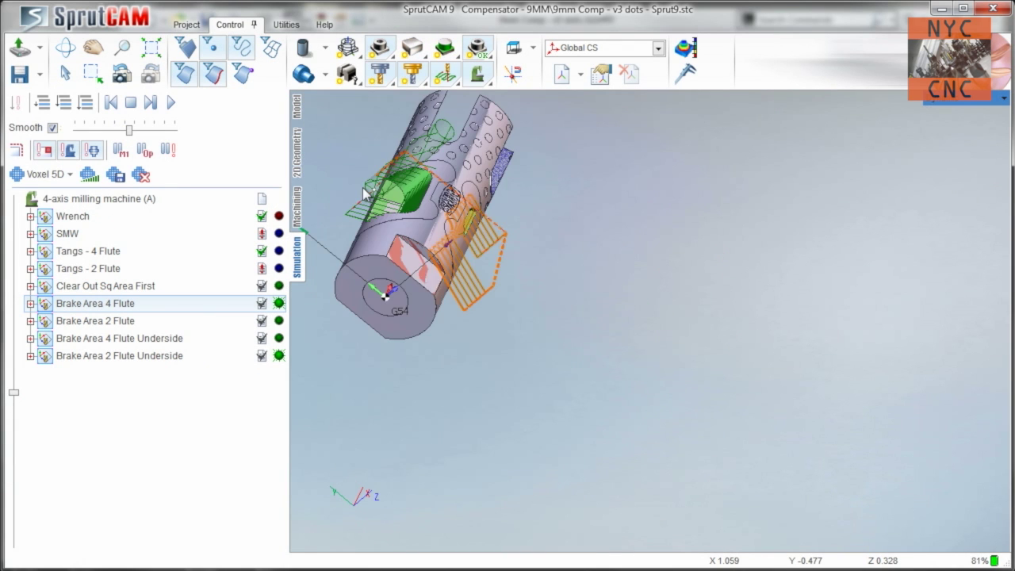
pyautogui.click(171, 103)
pyautogui.moveTo(598, 256); pyautogui.dragTo(499, 222, button='middle')
pyautogui.scroll(3, 562, 243)
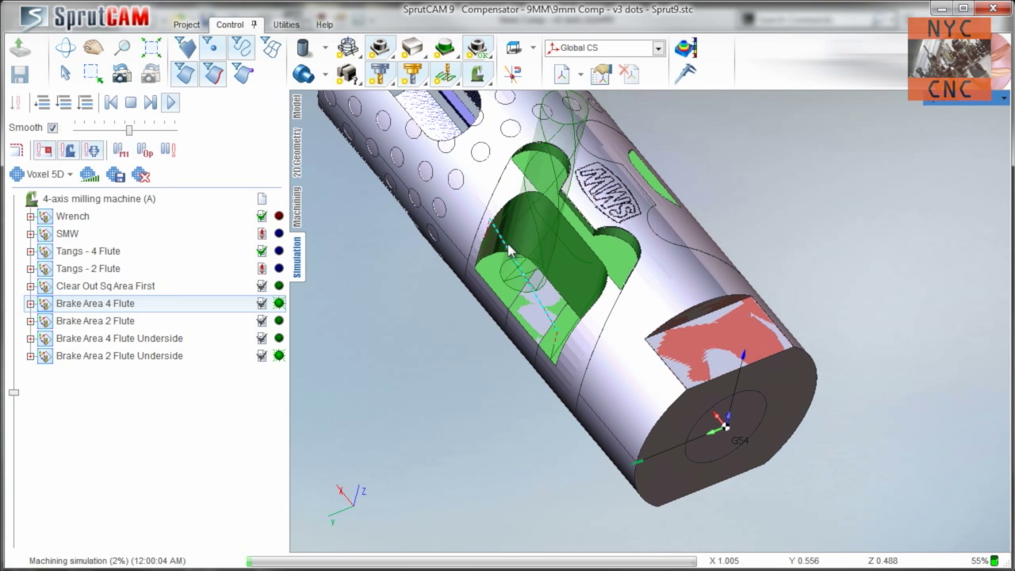
pyautogui.moveTo(129, 129); pyautogui.dragTo(150, 130)
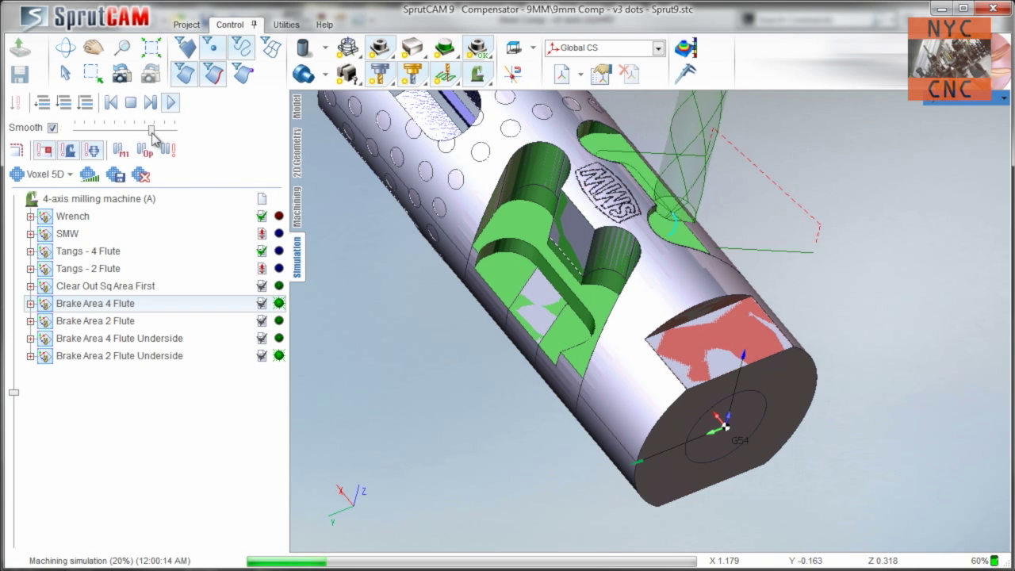
pyautogui.moveTo(150, 129); pyautogui.dragTo(144, 130)
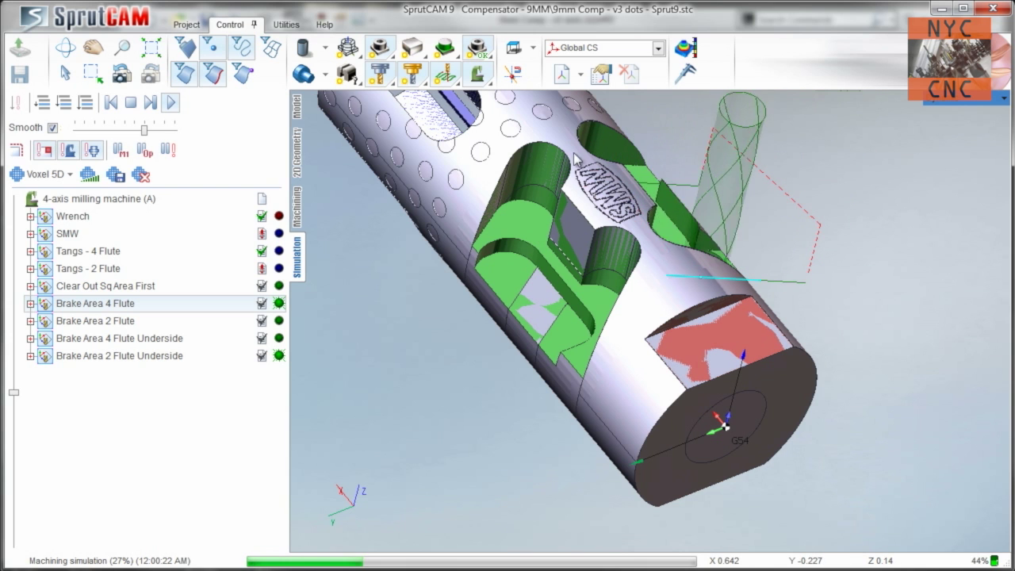
pyautogui.moveTo(568, 208); pyautogui.dragTo(568, 179, button='middle')
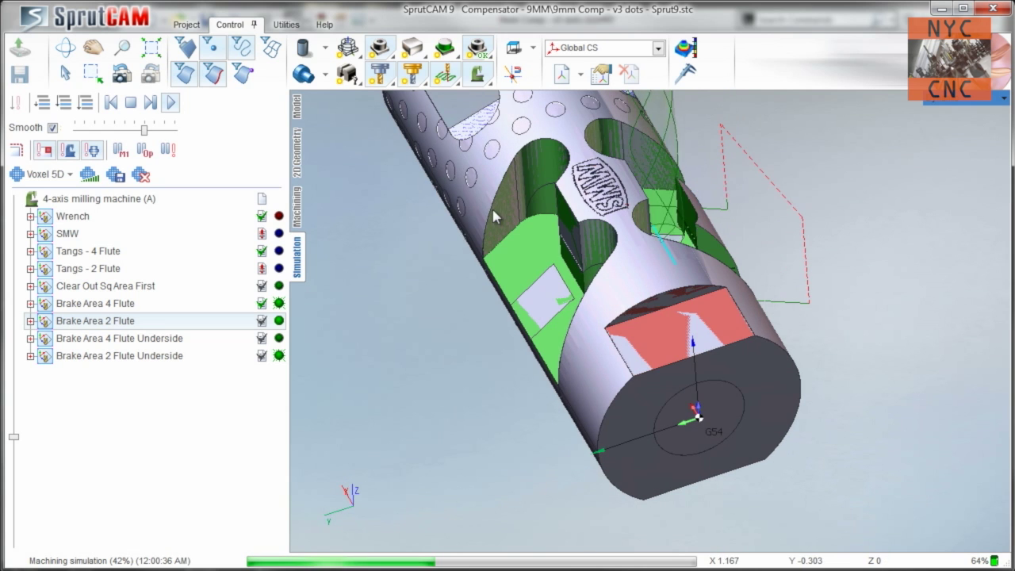
# - Select Brake Area 4 Flute Underside and inspect its toolpath in the machining setup, from the solid end and facing the SMW logo
pyautogui.click(119, 338)
pyautogui.click(297, 206)
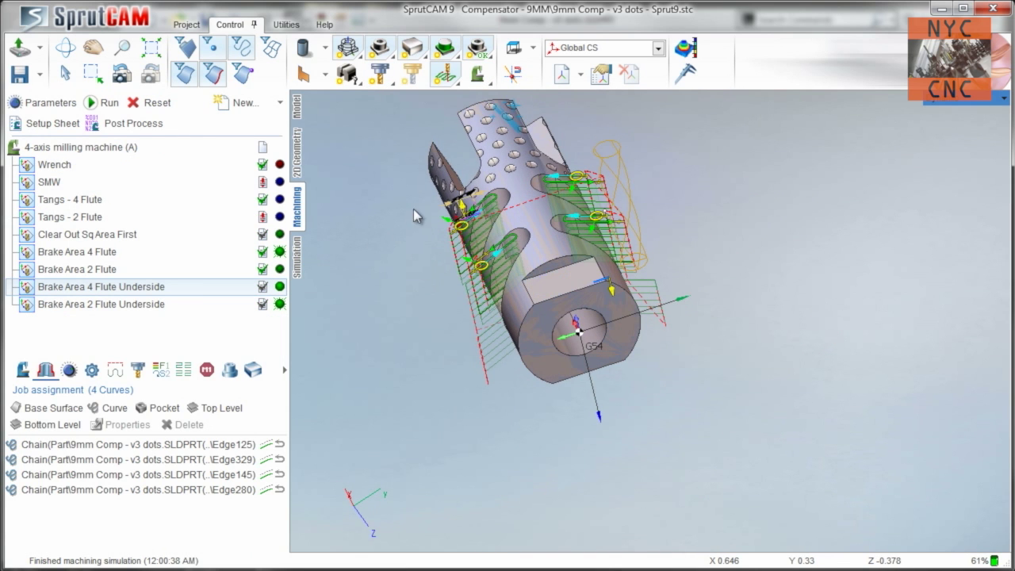
pyautogui.moveTo(454, 212); pyautogui.dragTo(542, 389, button='middle')
pyautogui.moveTo(563, 226); pyautogui.dragTo(595, 301, button='middle')
pyautogui.moveTo(595, 302); pyautogui.dragTo(602, 313, button='right')
pyautogui.click(512, 51)
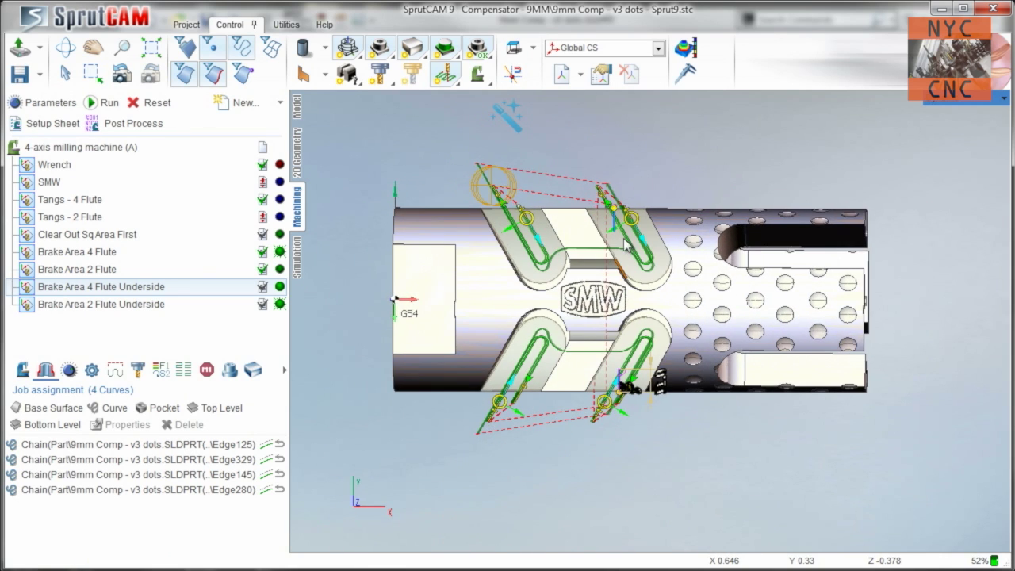
# - Inspect the Brake Area 4 Flute Underside toolpath around the slanted pockets, from angled views and close up beside the SMW logo
pyautogui.moveTo(542, 418); pyautogui.dragTo(719, 304, button='right')
pyautogui.moveTo(647, 362); pyautogui.dragTo(540, 217, button='right')
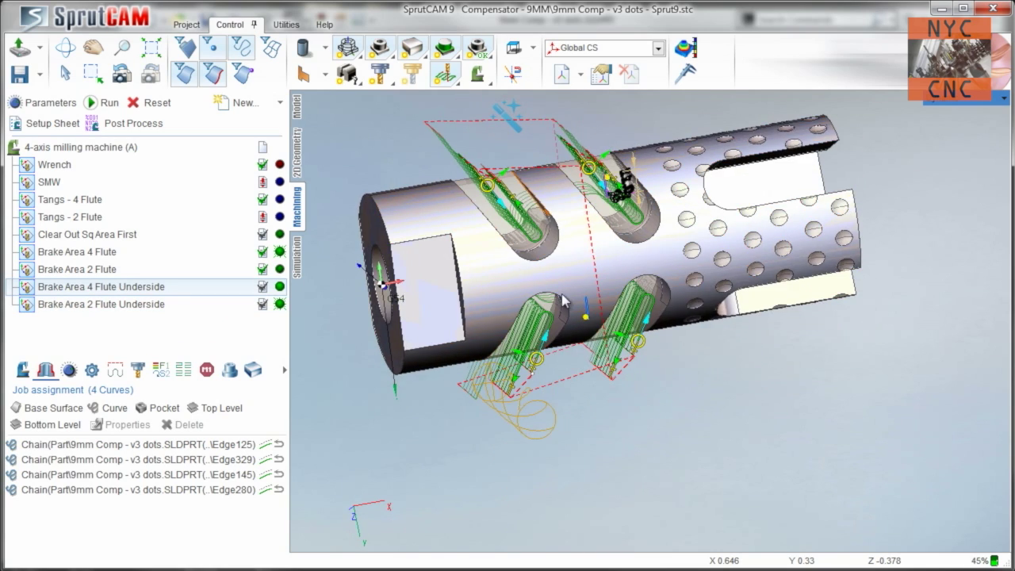
pyautogui.scroll(3, 547, 234)
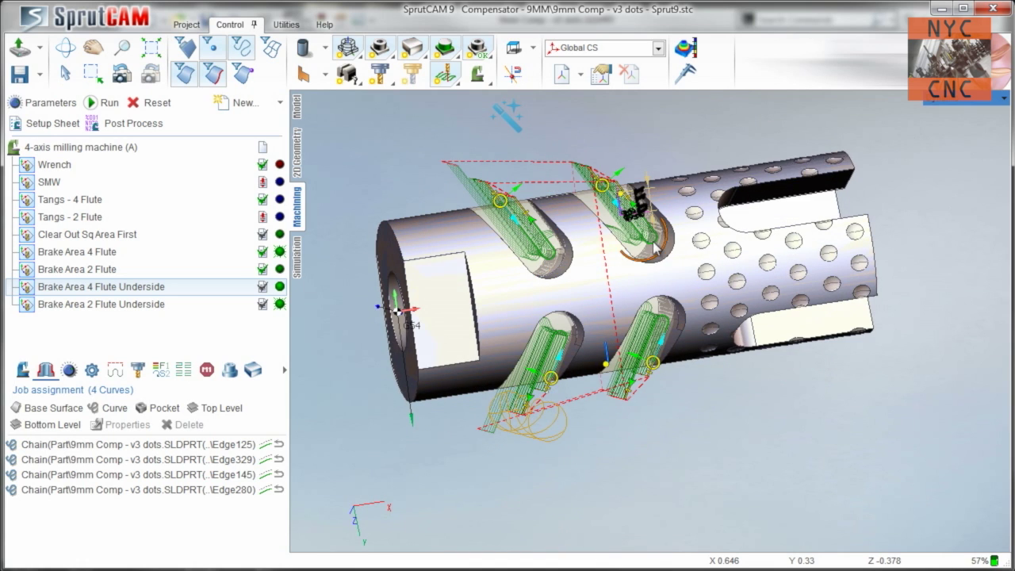
pyautogui.moveTo(629, 291); pyautogui.dragTo(622, 330, button='right')
pyautogui.click(514, 48)
pyautogui.scroll(5, 596, 322)
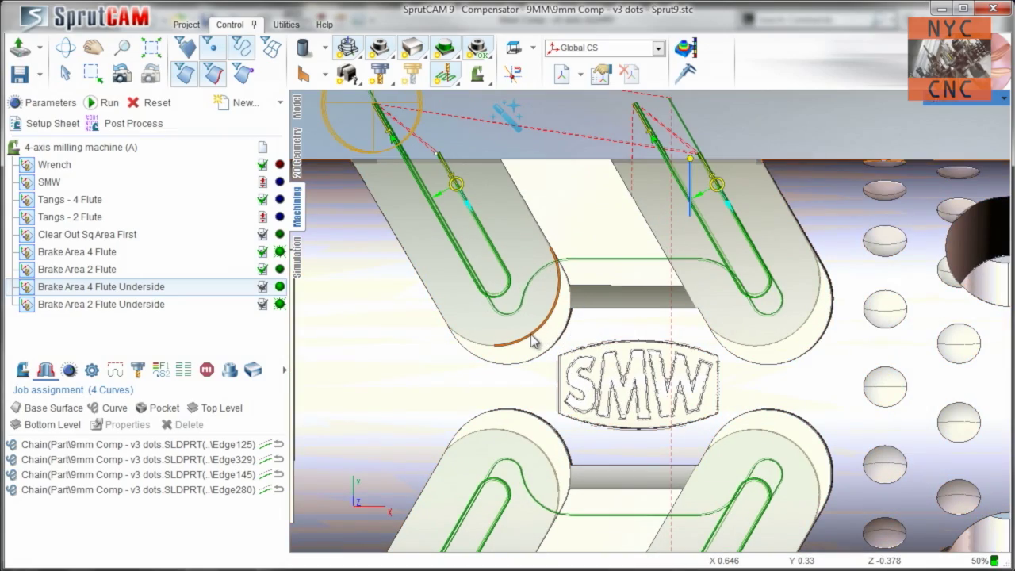
pyautogui.moveTo(538, 339); pyautogui.dragTo(410, 337, button='right')
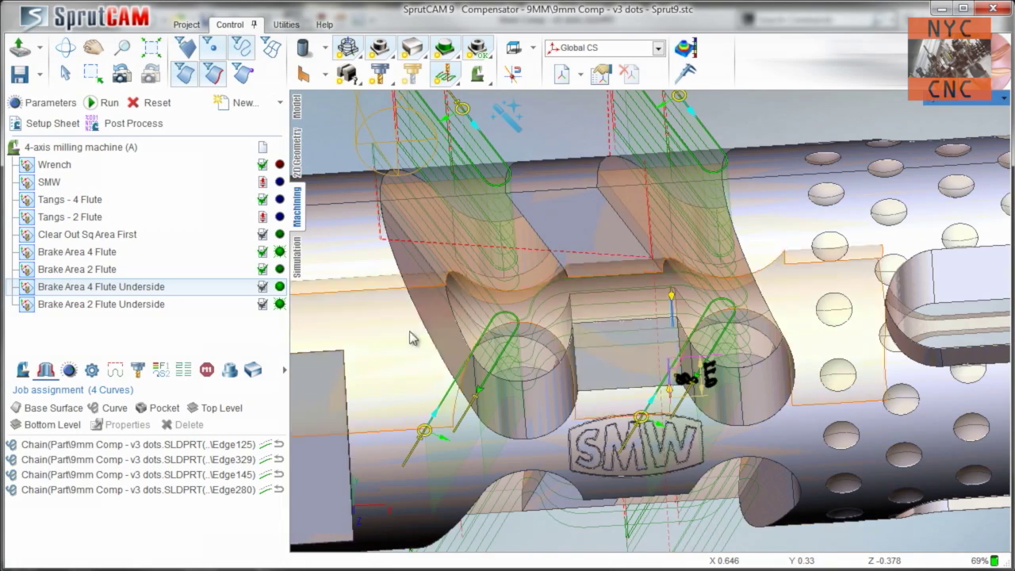
# - Check the rotary axis setup of Brake Area 4 Flute Underside and return to its job assignment, viewing the part's underside
pyautogui.click(25, 371)
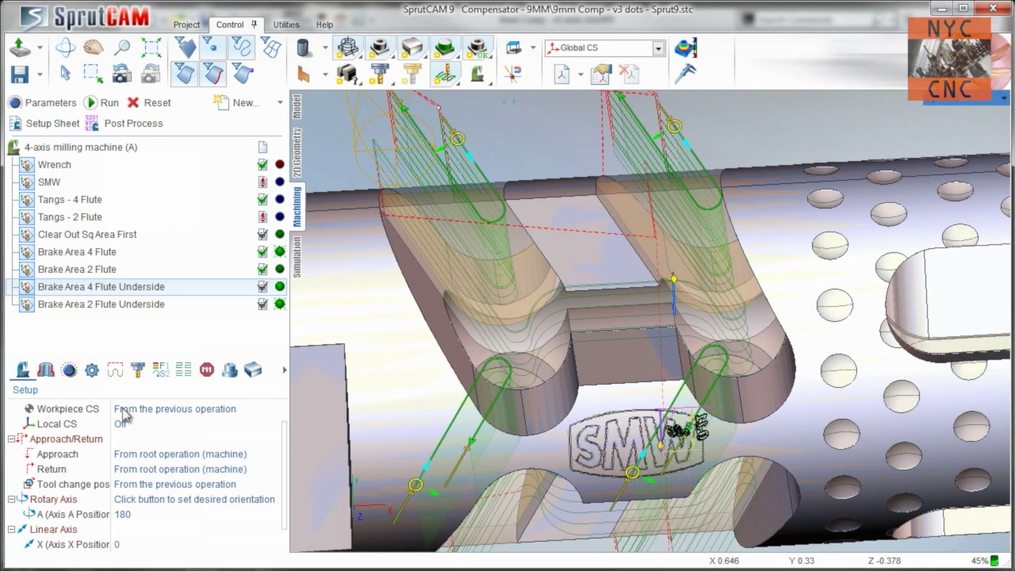
pyautogui.click(46, 370)
pyautogui.scroll(-2, 420, 385)
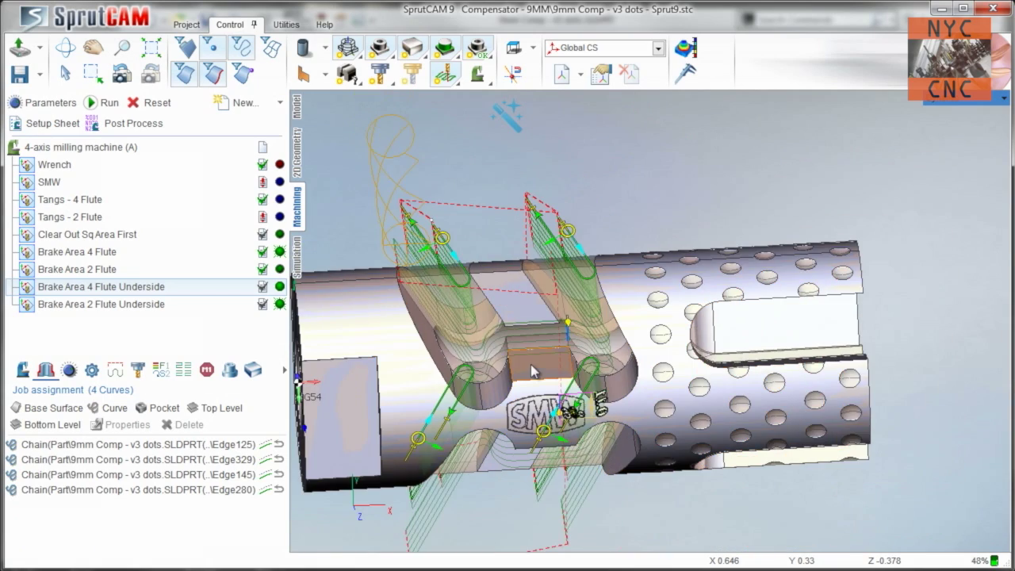
pyautogui.scroll(-1, 530, 362)
pyautogui.moveTo(531, 351); pyautogui.dragTo(551, 397, button='middle')
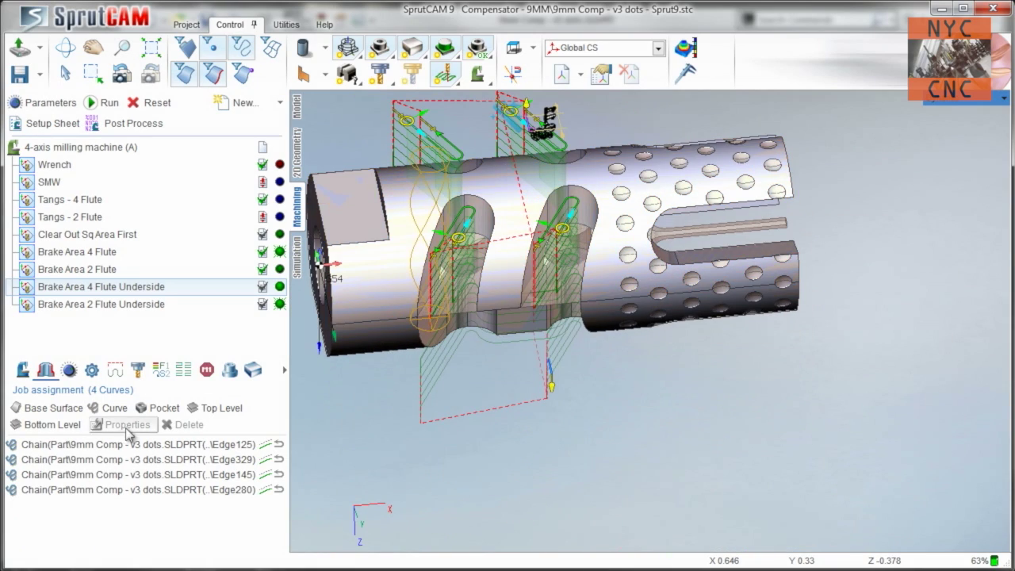
# - Highlight the Edge125 chain of Brake Area 4 Flute Underside and examine its contour and cutting passes inside the pockets up close
pyautogui.click(76, 446)
pyautogui.moveTo(453, 229); pyautogui.dragTo(481, 158, button='right')
pyautogui.moveTo(479, 156); pyautogui.dragTo(533, 216, button='middle')
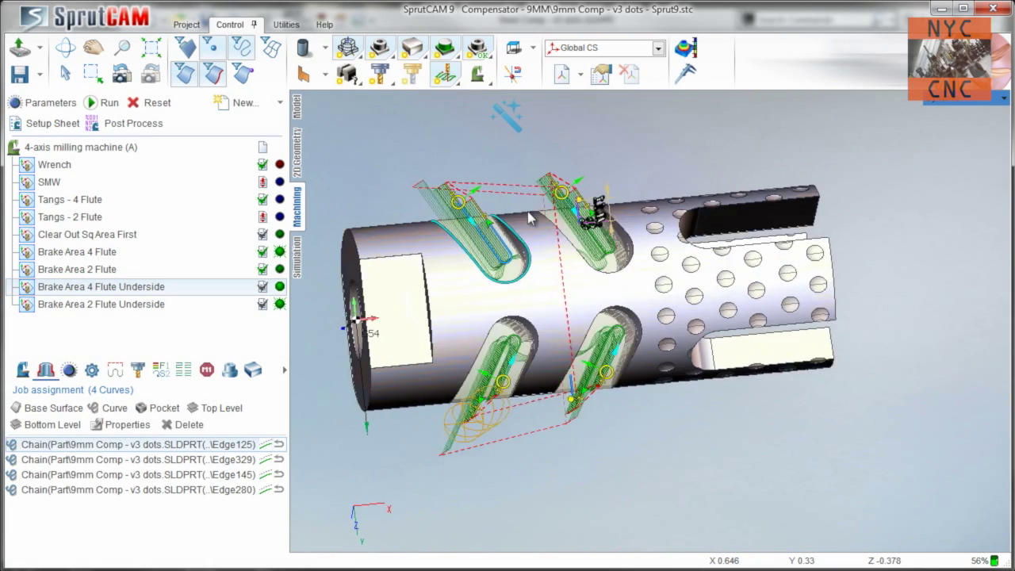
pyautogui.scroll(3, 502, 237)
pyautogui.moveTo(580, 168); pyautogui.dragTo(570, 213, button='middle')
pyautogui.moveTo(569, 212); pyautogui.dragTo(528, 193, button='right')
pyautogui.scroll(3, 529, 232)
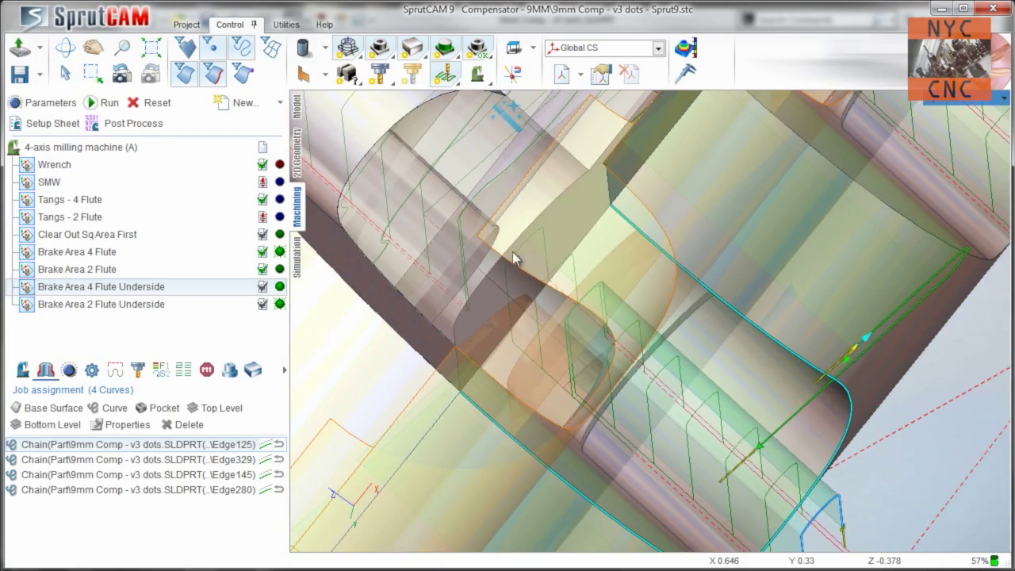
pyautogui.moveTo(538, 276); pyautogui.dragTo(515, 307, button='right')
pyautogui.scroll(-3, 515, 307)
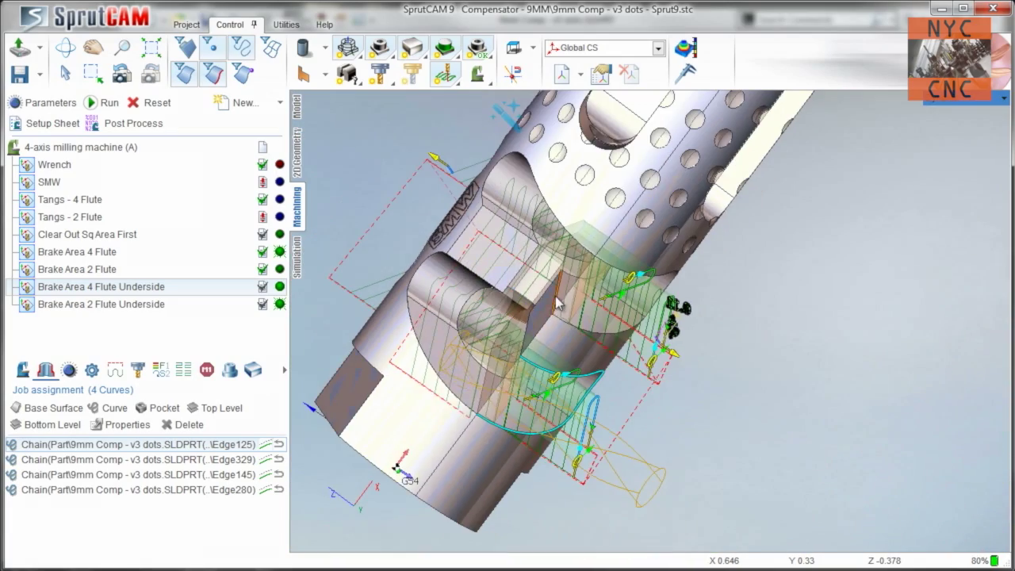
pyautogui.moveTo(497, 263); pyautogui.dragTo(475, 329, button='right')
pyautogui.scroll(3, 476, 328)
pyautogui.scroll(4, 482, 363)
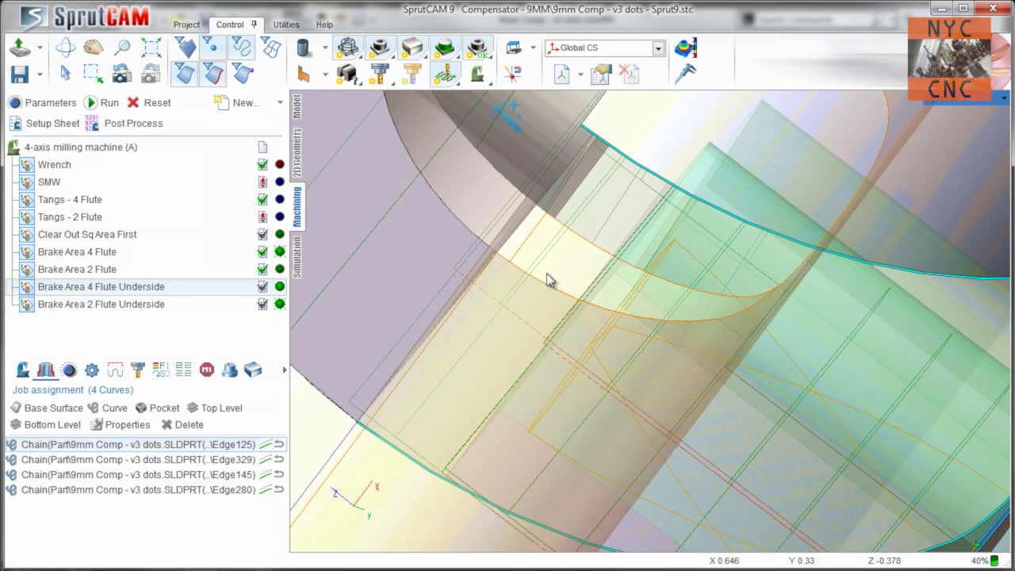
pyautogui.moveTo(582, 305); pyautogui.dragTo(552, 241, button='middle')
pyautogui.scroll(-3, 428, 248)
# - Simulate Brake Area 4 Flute Underside while raising the playback speed, watching the tool cut the two underside slots
pyautogui.click(298, 262)
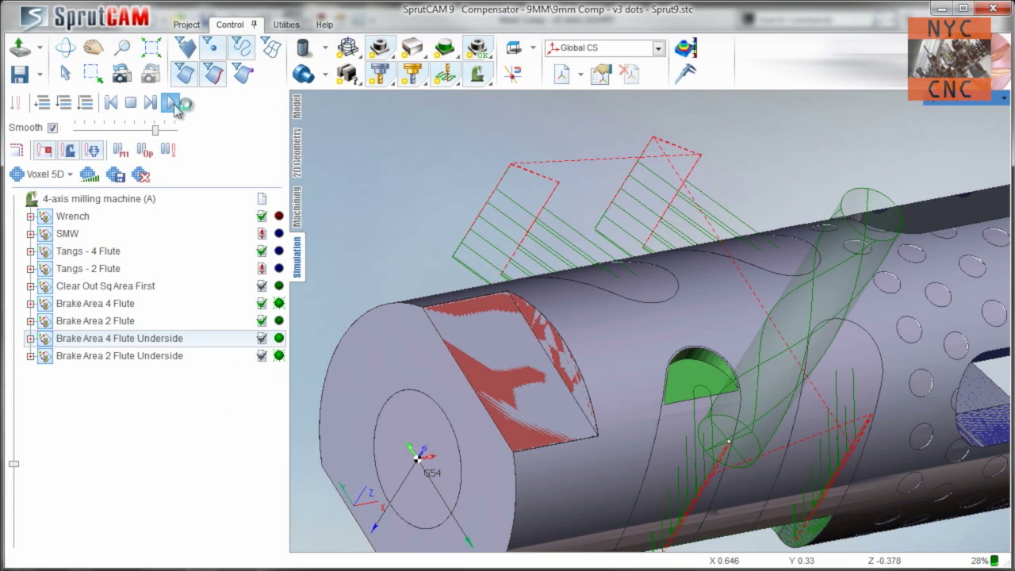
pyautogui.moveTo(153, 130); pyautogui.dragTo(155, 130)
pyautogui.click(170, 103)
pyautogui.moveTo(571, 311); pyautogui.dragTo(508, 199, button='middle')
pyautogui.moveTo(760, 359); pyautogui.dragTo(742, 262, button='middle')
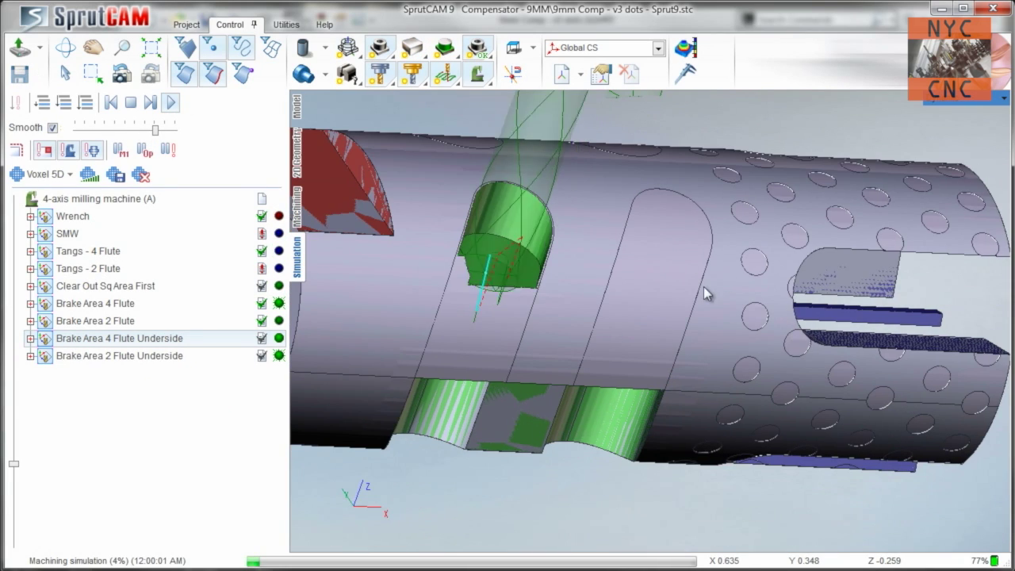
pyautogui.moveTo(155, 130); pyautogui.dragTo(163, 129)
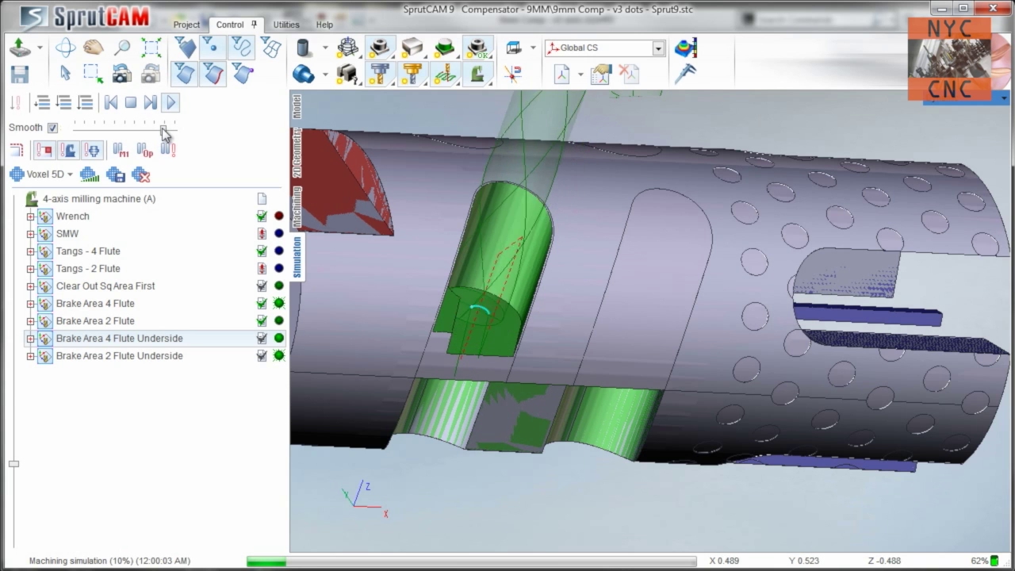
pyautogui.moveTo(528, 272); pyautogui.dragTo(463, 218, button='right')
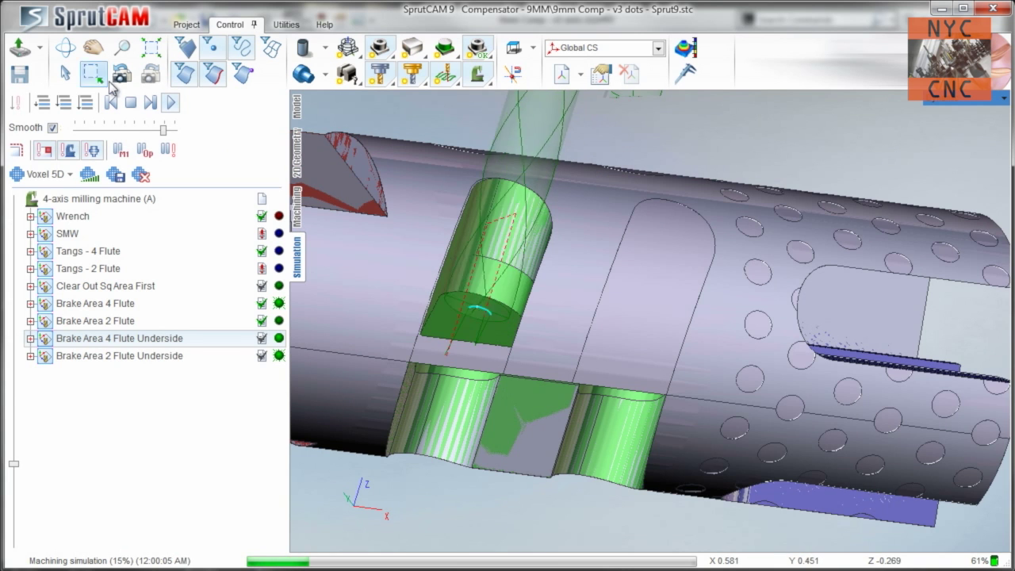
pyautogui.moveTo(163, 129); pyautogui.dragTo(174, 131)
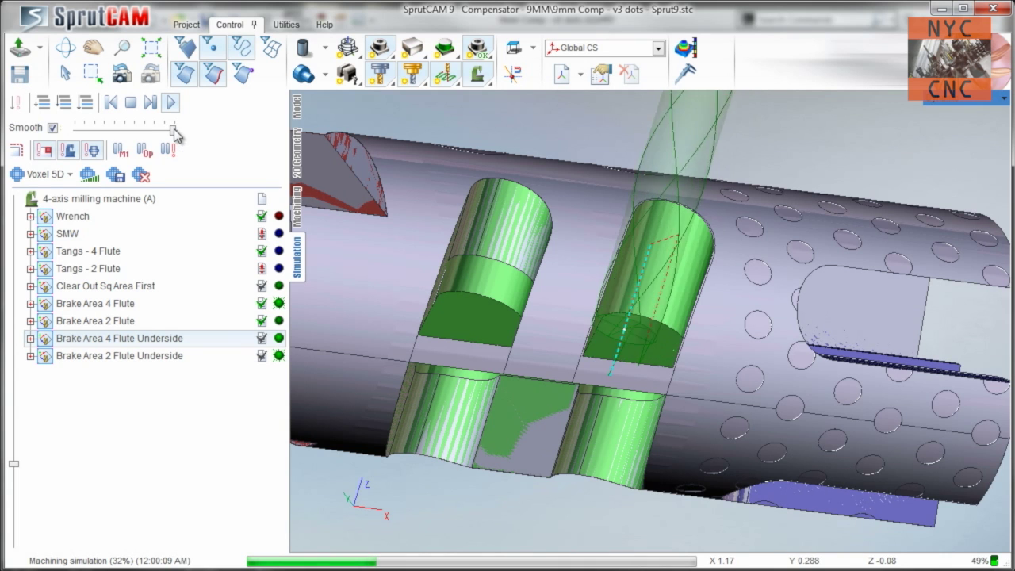
# - Follow the simulation through Brake Area 2 Flute Underside, examining the slots up close and the whole part from several sides
pyautogui.scroll(-3, 499, 238)
pyautogui.moveTo(545, 210); pyautogui.dragTo(510, 247, button='right')
pyautogui.scroll(1, 444, 249)
pyautogui.scroll(4, 512, 230)
pyautogui.scroll(2, 478, 294)
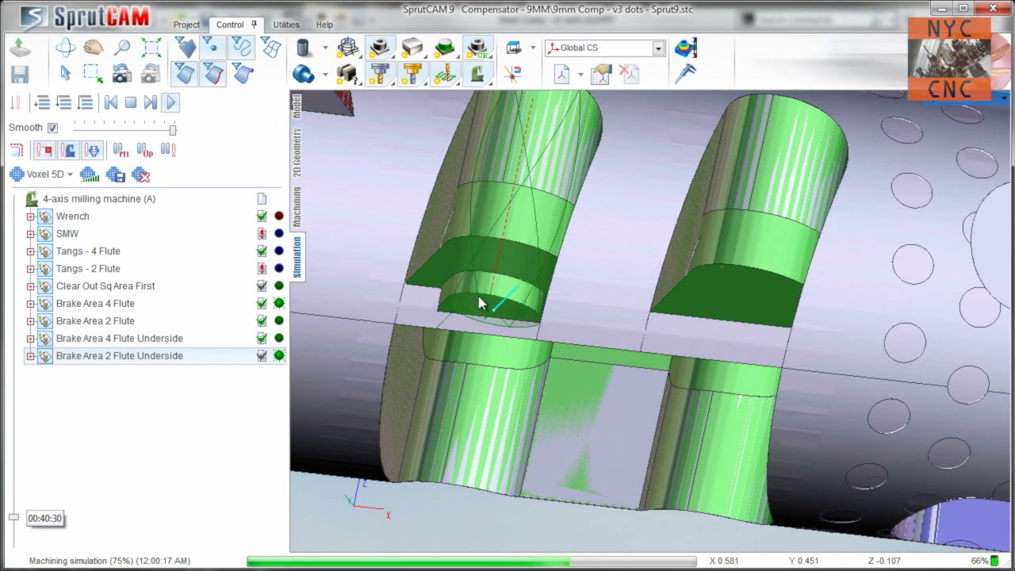
pyautogui.moveTo(476, 292); pyautogui.dragTo(485, 267, button='right')
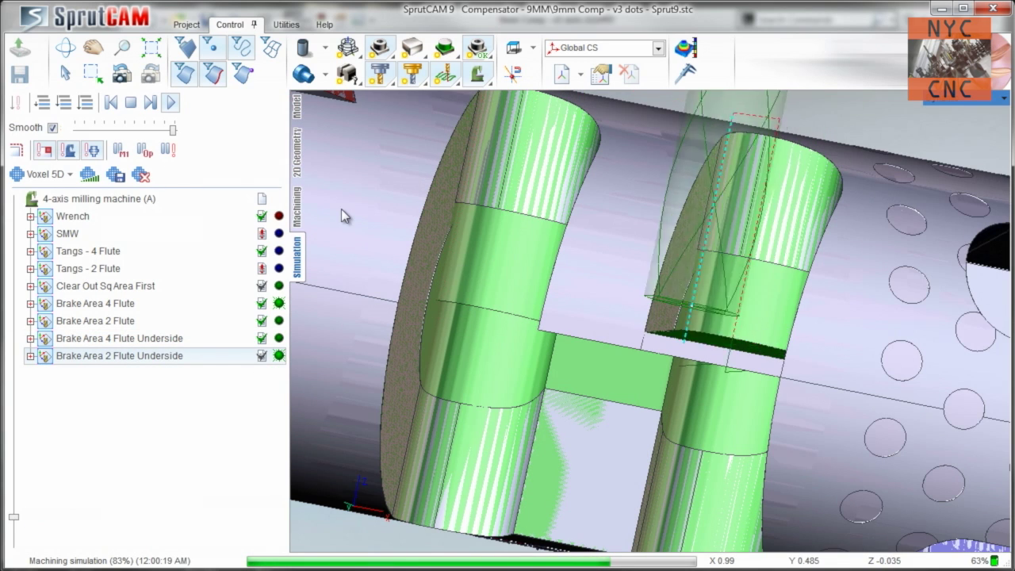
pyautogui.moveTo(496, 184); pyautogui.dragTo(528, 279, button='right')
pyautogui.scroll(-5, 528, 279)
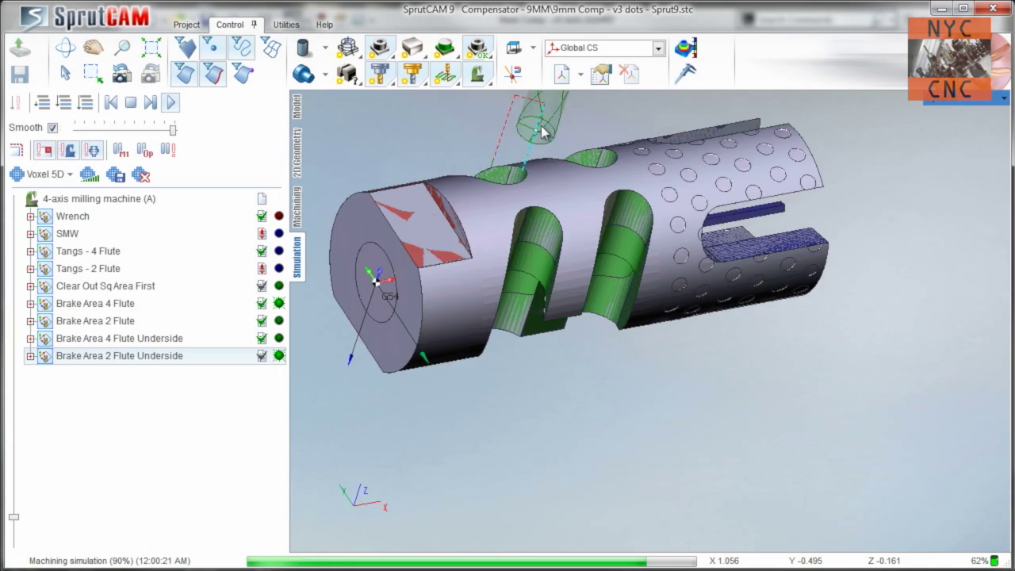
pyautogui.moveTo(545, 137); pyautogui.dragTo(549, 223, button='right')
pyautogui.moveTo(534, 159); pyautogui.dragTo(544, 209, button='right')
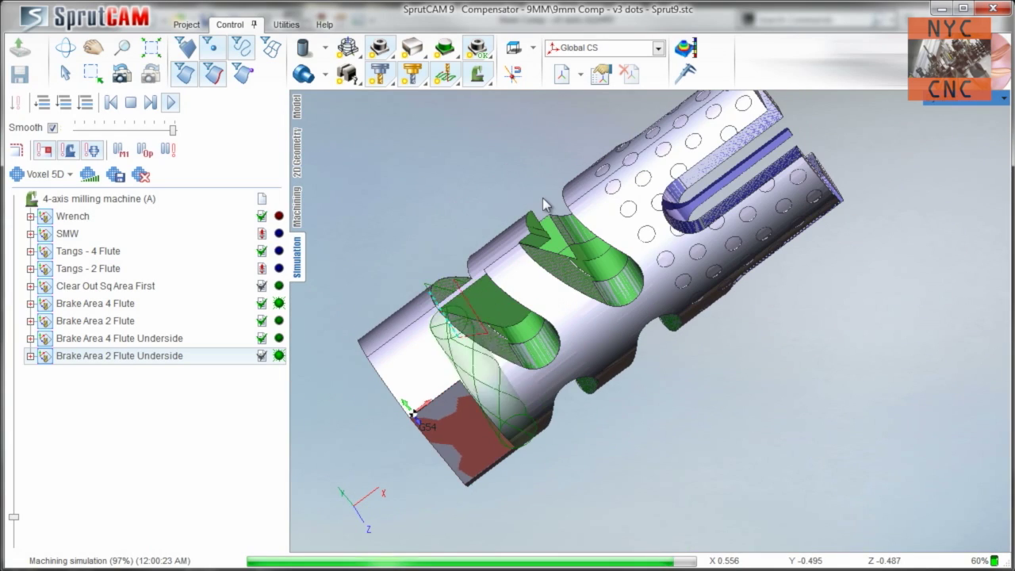
pyautogui.moveTo(473, 185); pyautogui.dragTo(618, 447, button='right')
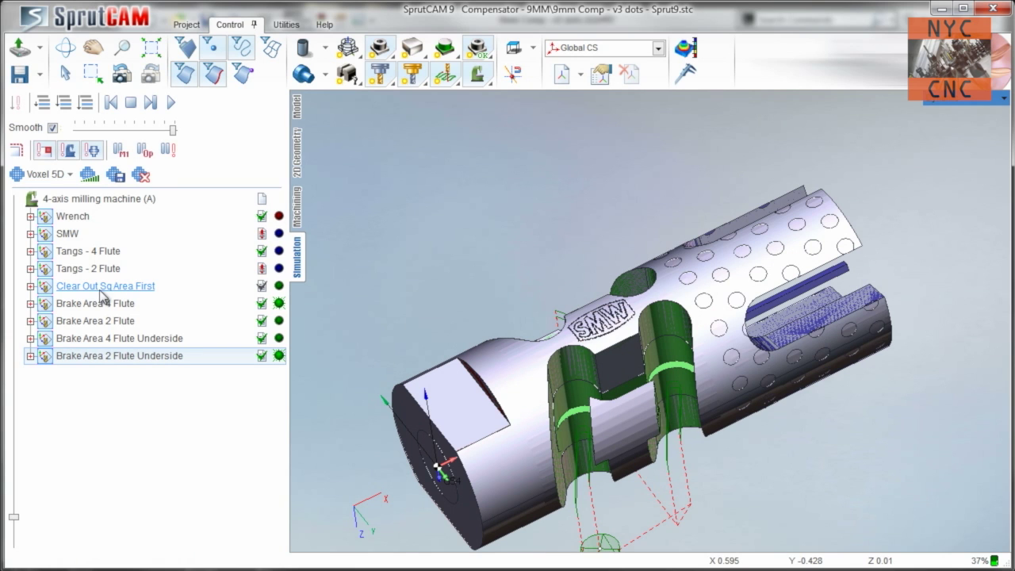
# - Jump the simulation to Clear Out Sq Area First and inspect the machined pockets, SMW logo and dotted tang end
pyautogui.click(73, 291)
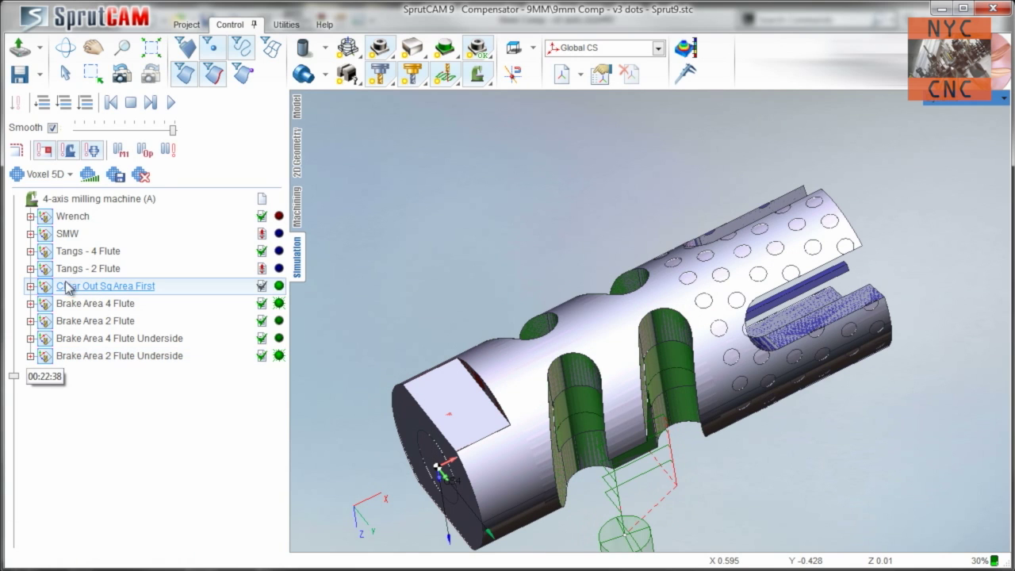
pyautogui.click(514, 47)
pyautogui.moveTo(630, 157); pyautogui.dragTo(501, 187, button='middle')
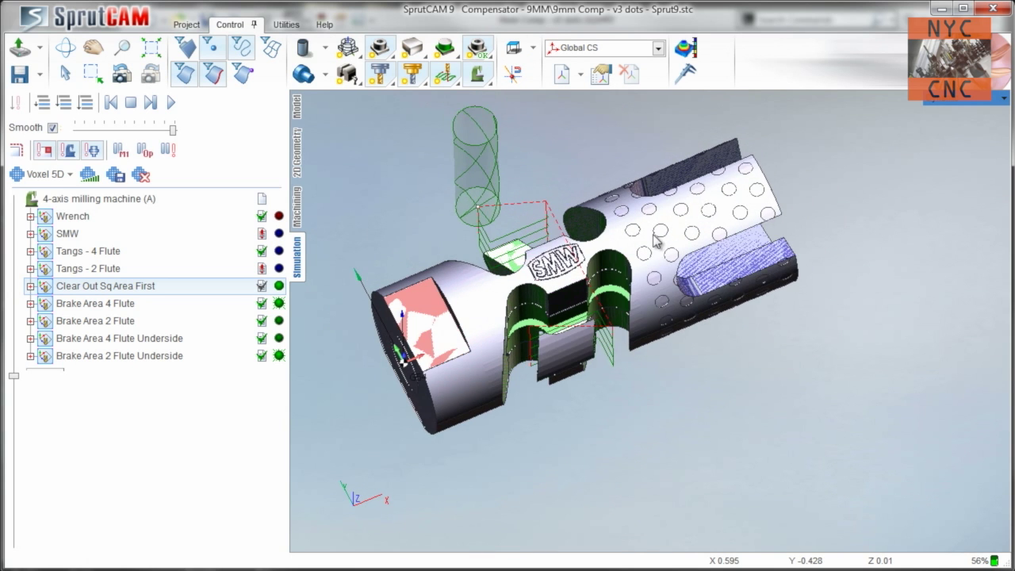
pyautogui.scroll(4, 652, 237)
pyautogui.moveTo(647, 232); pyautogui.dragTo(688, 244, button='right')
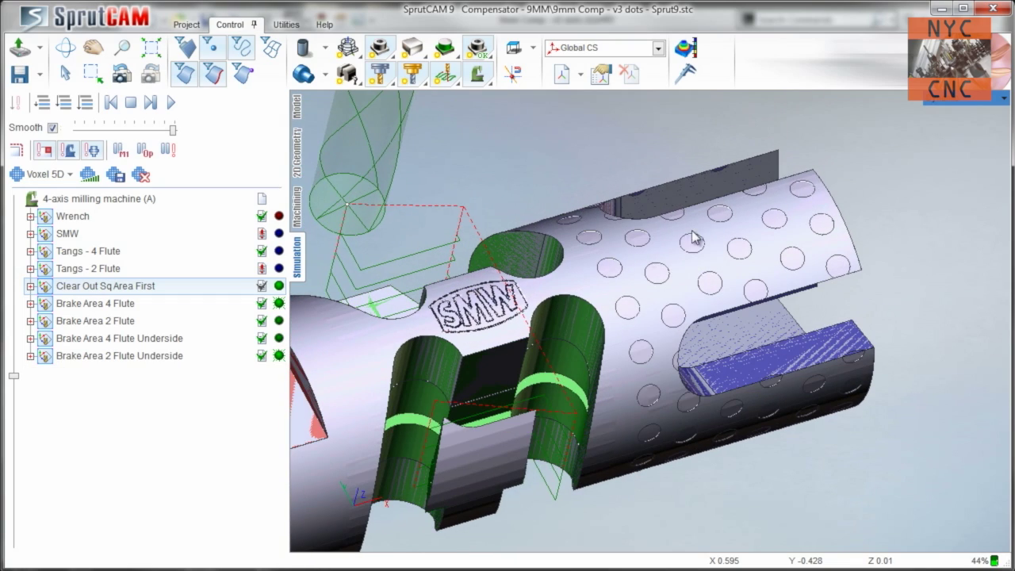
pyautogui.scroll(4, 655, 251)
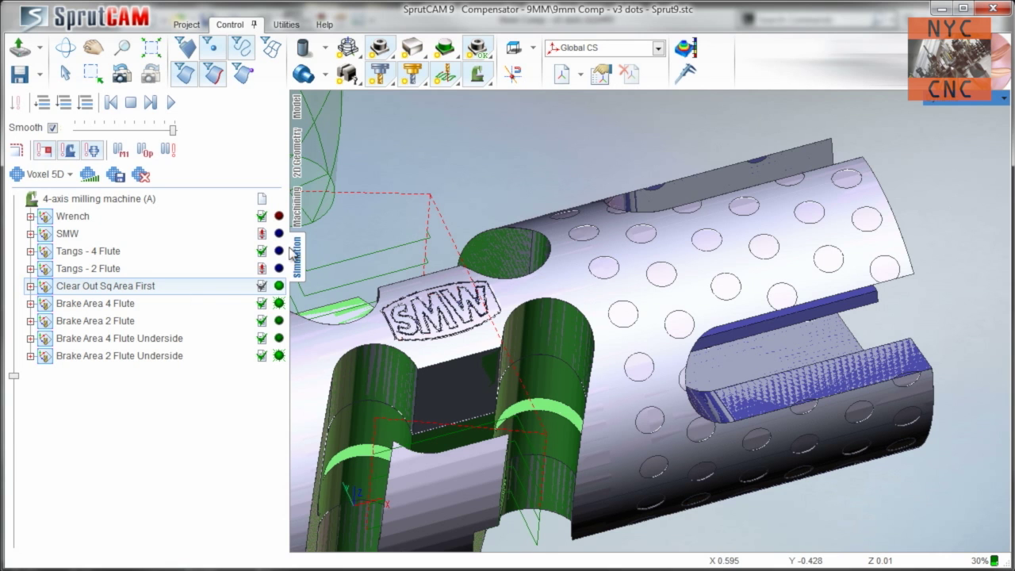
# - Return to the machining setup for Clear Out Sq Area First and examine the round dimples near the tangs up close
pyautogui.click(296, 208)
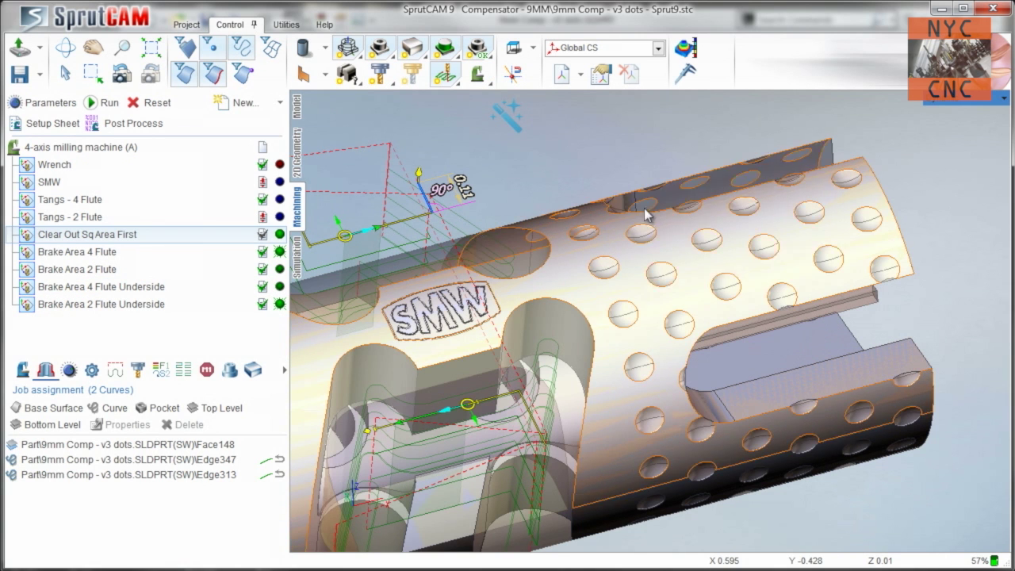
pyautogui.moveTo(608, 146); pyautogui.dragTo(589, 212, button='right')
pyautogui.moveTo(589, 213); pyautogui.dragTo(629, 211, button='middle')
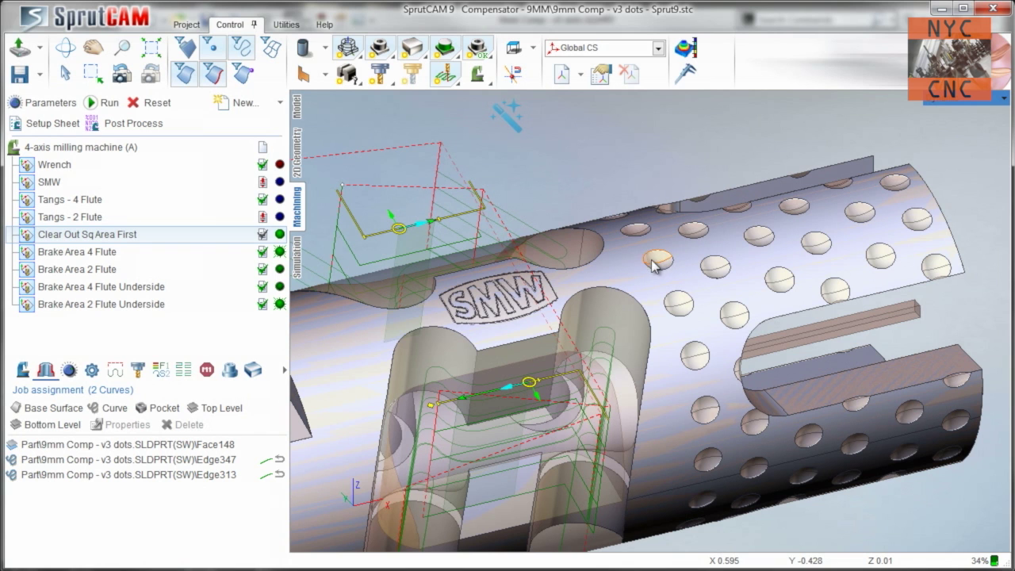
pyautogui.scroll(5, 665, 262)
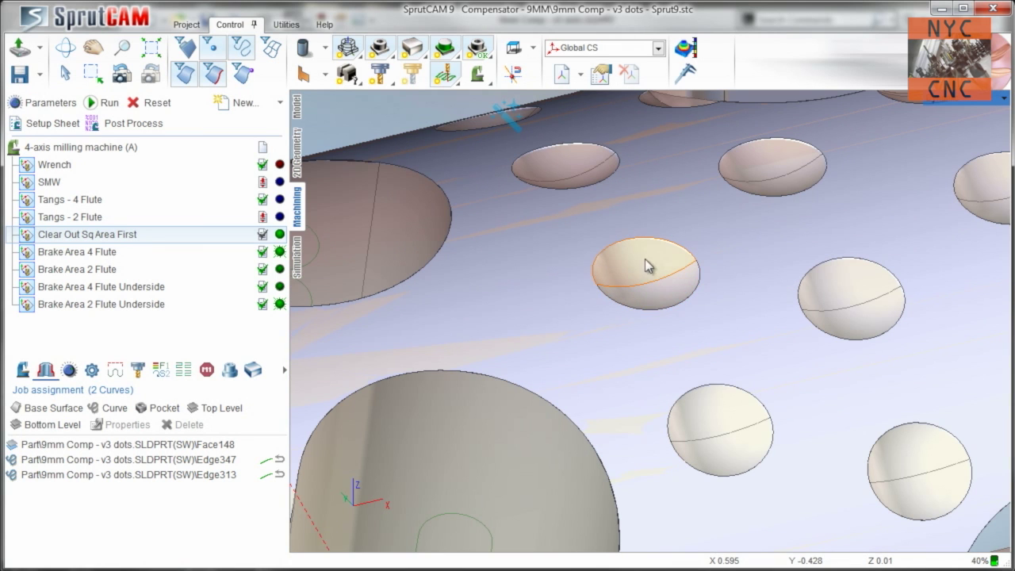
pyautogui.scroll(-6, 655, 296)
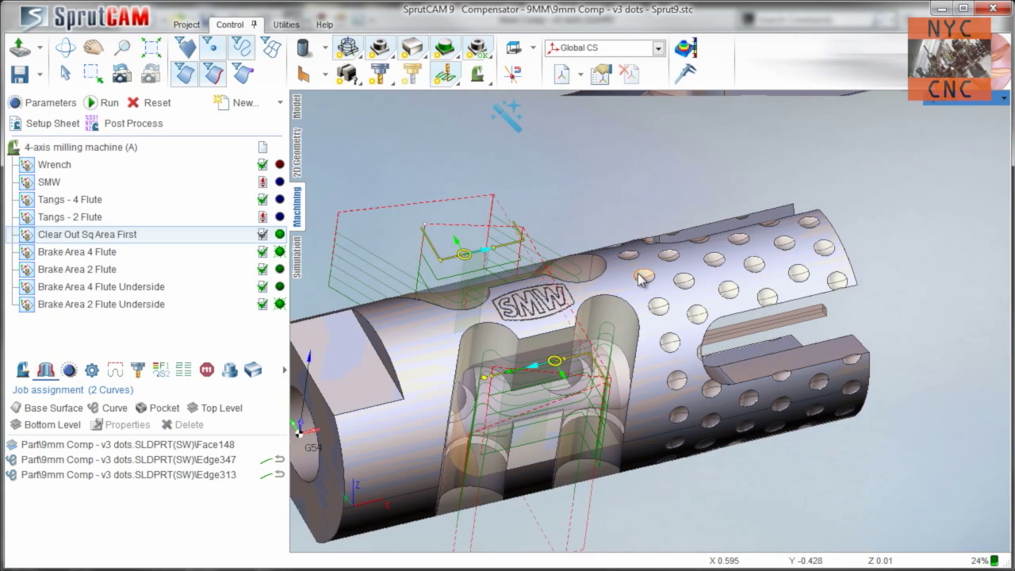
pyautogui.moveTo(610, 223); pyautogui.dragTo(647, 148, button='middle')
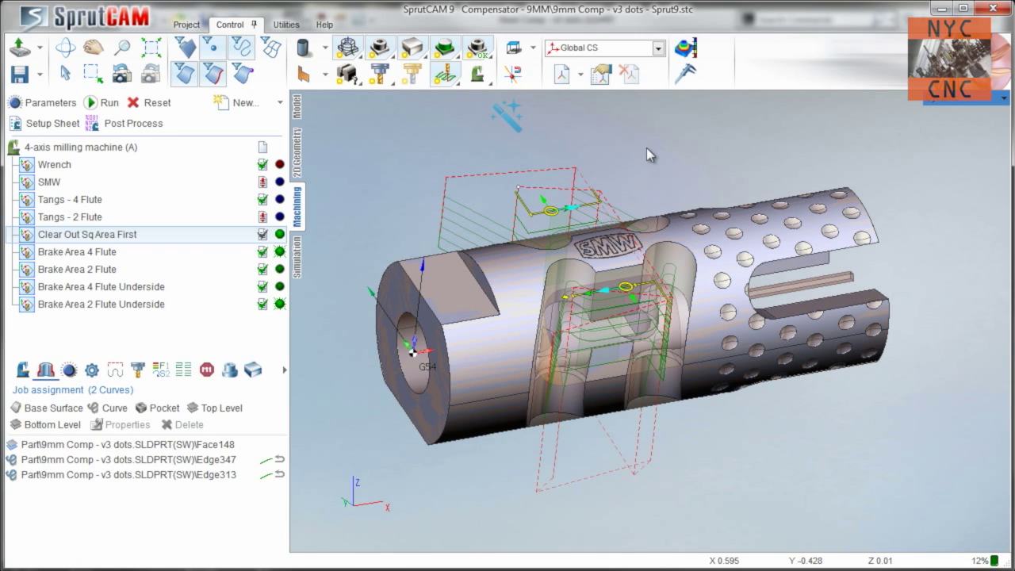
# - Review the toolpaths of the Brake Area 4 Flute, Brake Area 2 Flute, Brake Area 2 Flute Underside and Tangs - 2 Flute operations
pyautogui.click(117, 270)
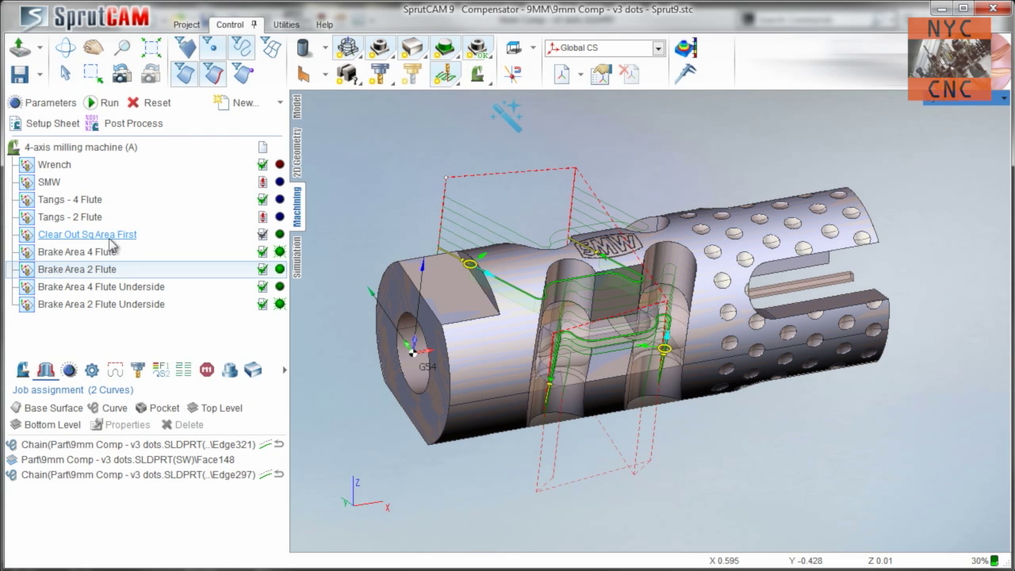
pyautogui.click(114, 251)
pyautogui.click(125, 272)
pyautogui.click(137, 306)
pyautogui.click(136, 269)
pyautogui.click(110, 218)
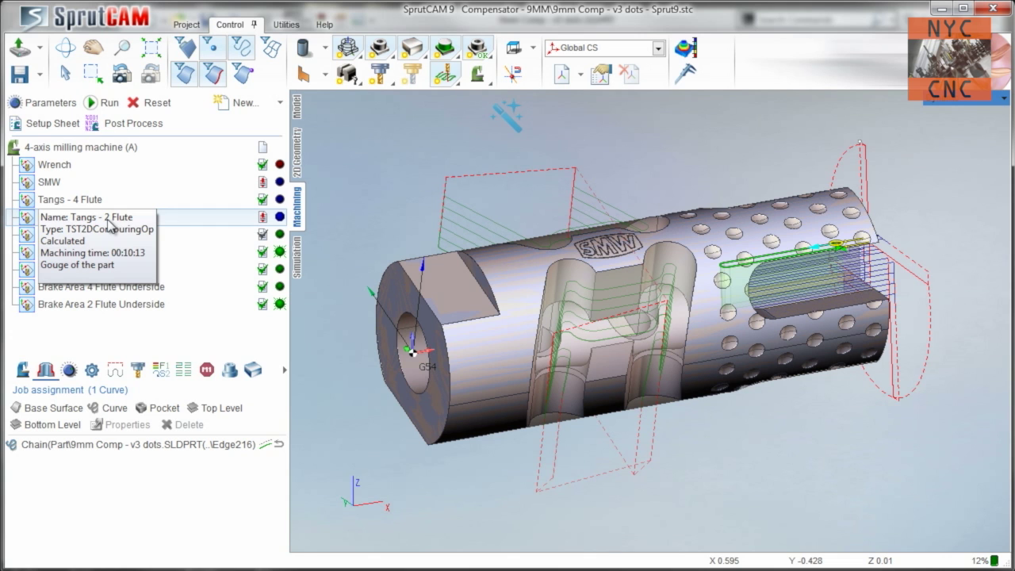
pyautogui.moveTo(453, 201); pyautogui.dragTo(553, 176)
pyautogui.scroll(2, 567, 188)
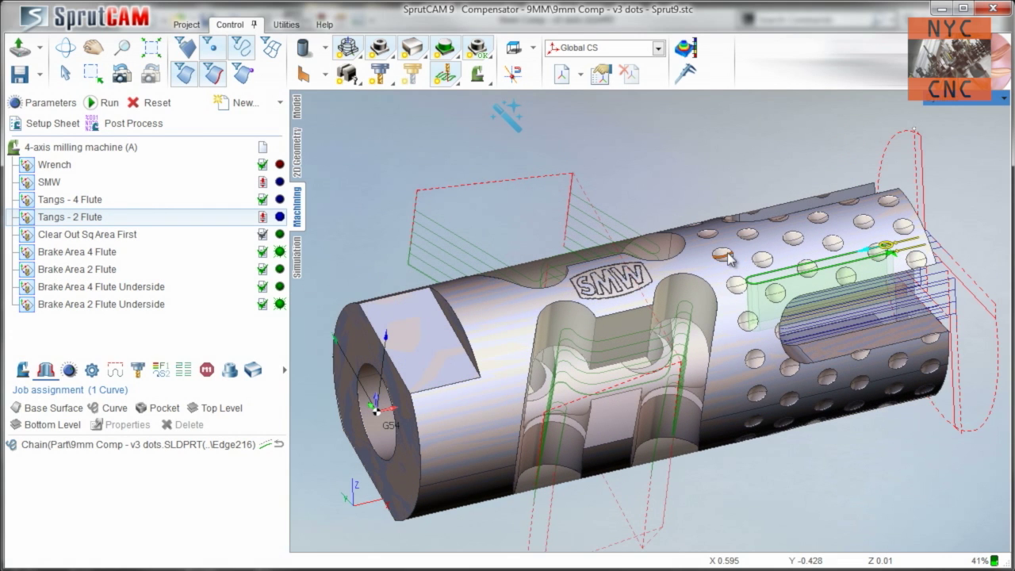